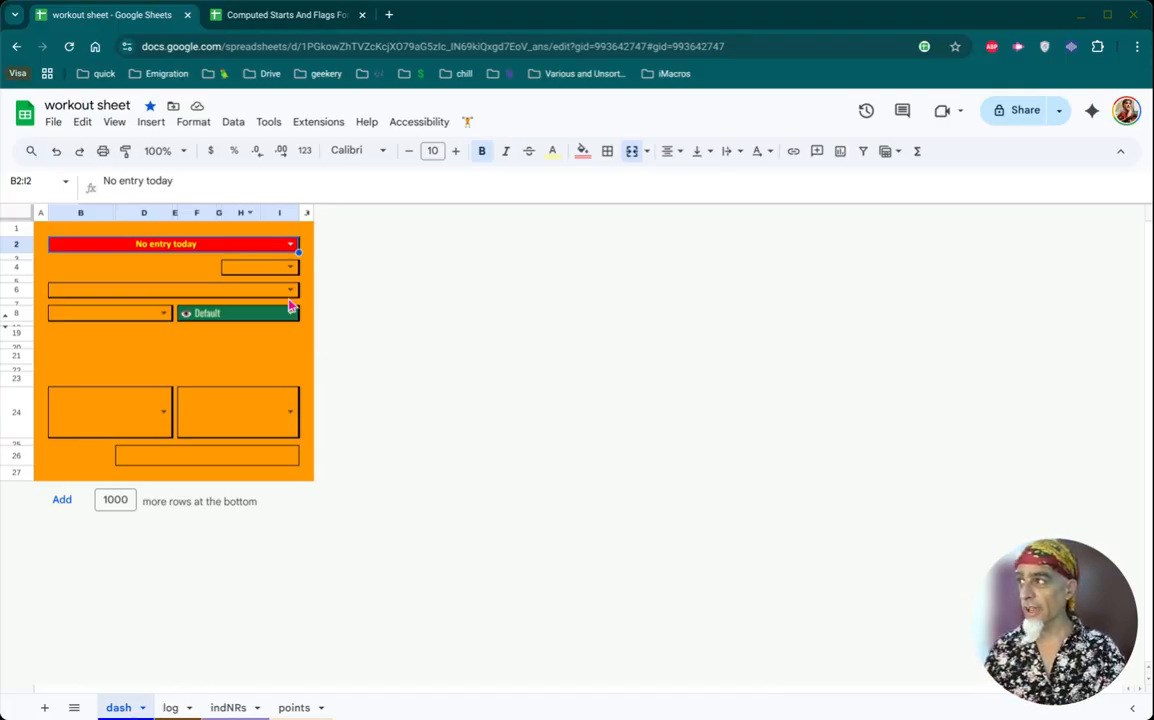
# - Set the dashboard's entry date to Fri, Oct 3 and add upper body to today's categories
pyautogui.click(262, 250)
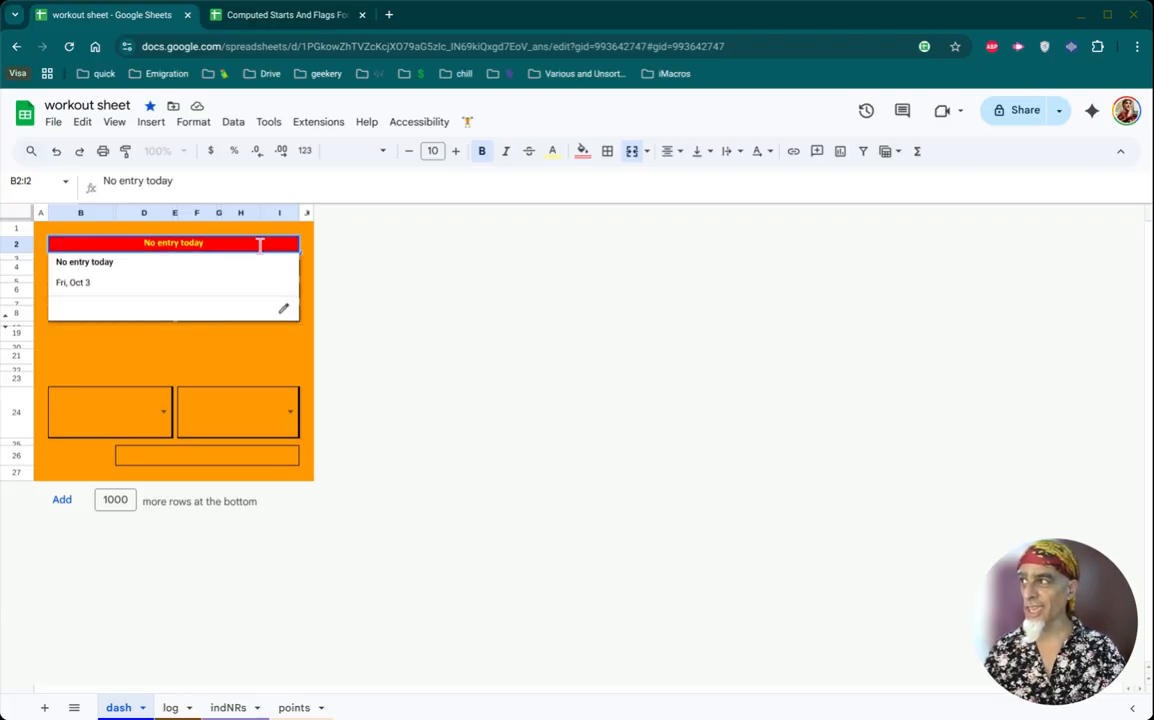
pyautogui.click(177, 289)
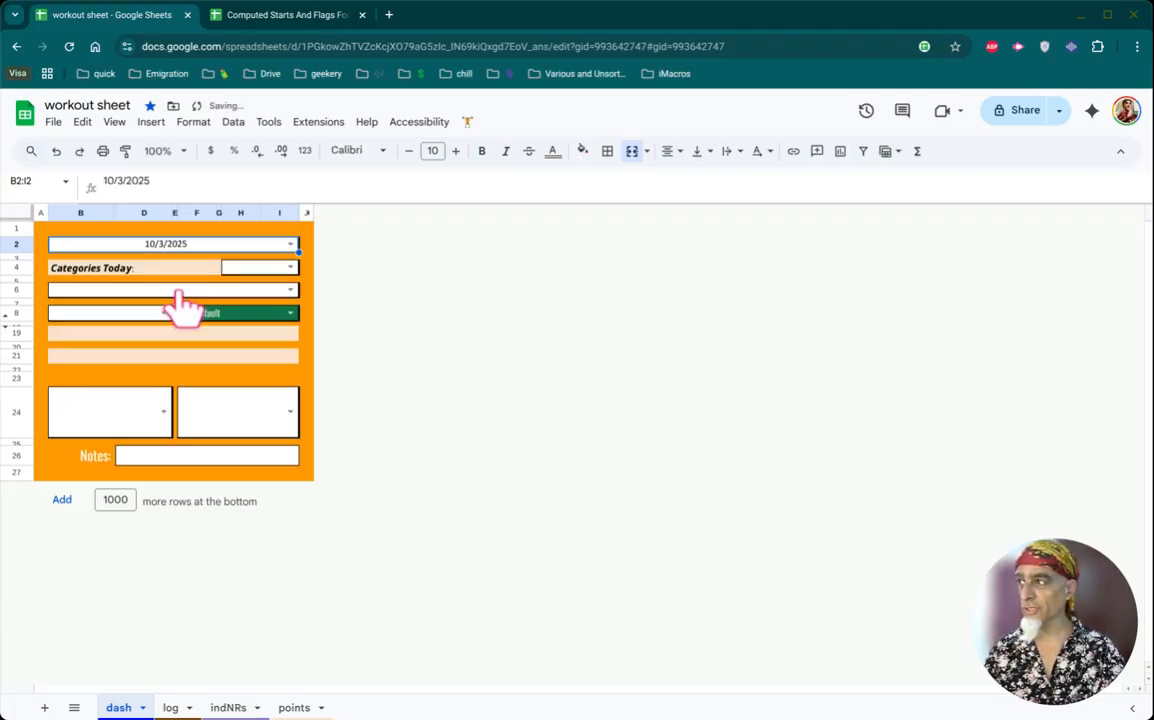
pyautogui.click(257, 271)
pyautogui.click(257, 272)
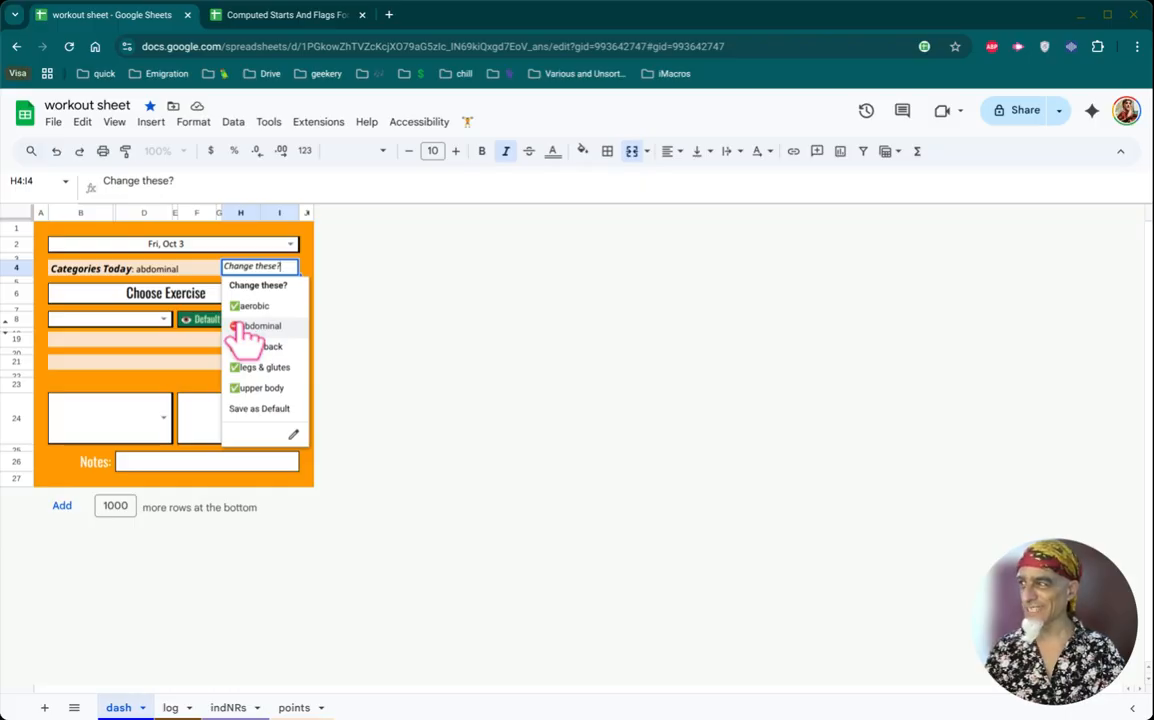
pyautogui.click(240, 388)
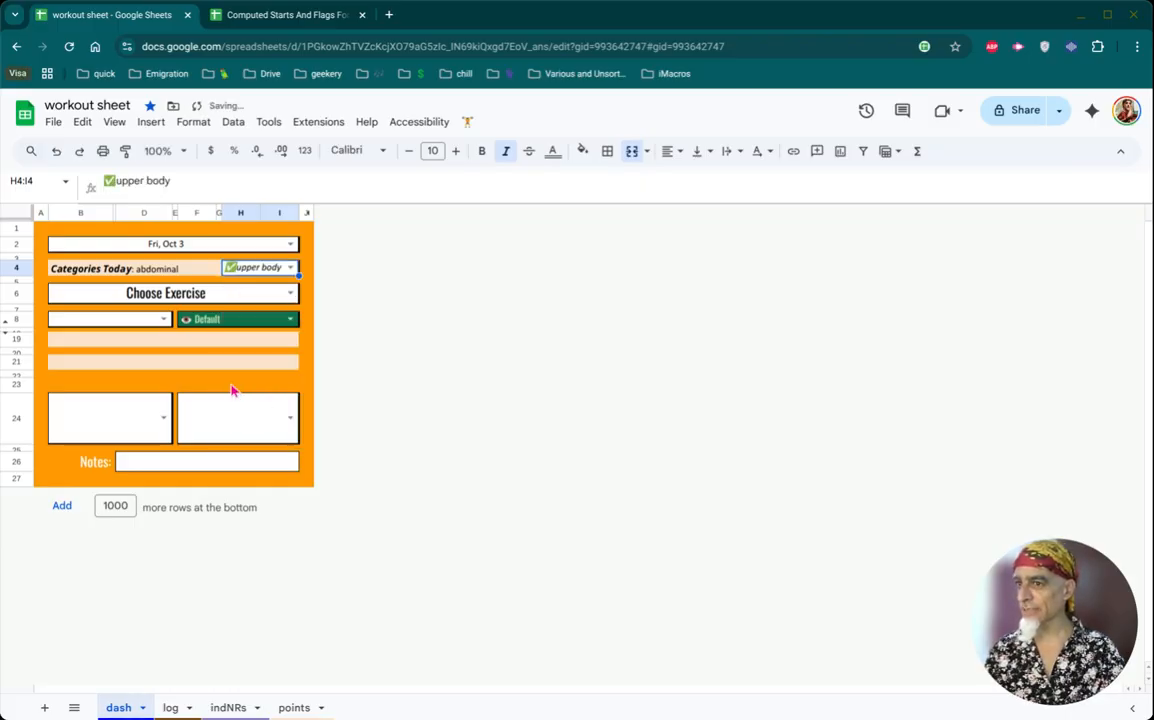
# - Choose lat pulldown as the exercise and select its record and last workout summary cell
pyautogui.click(259, 308)
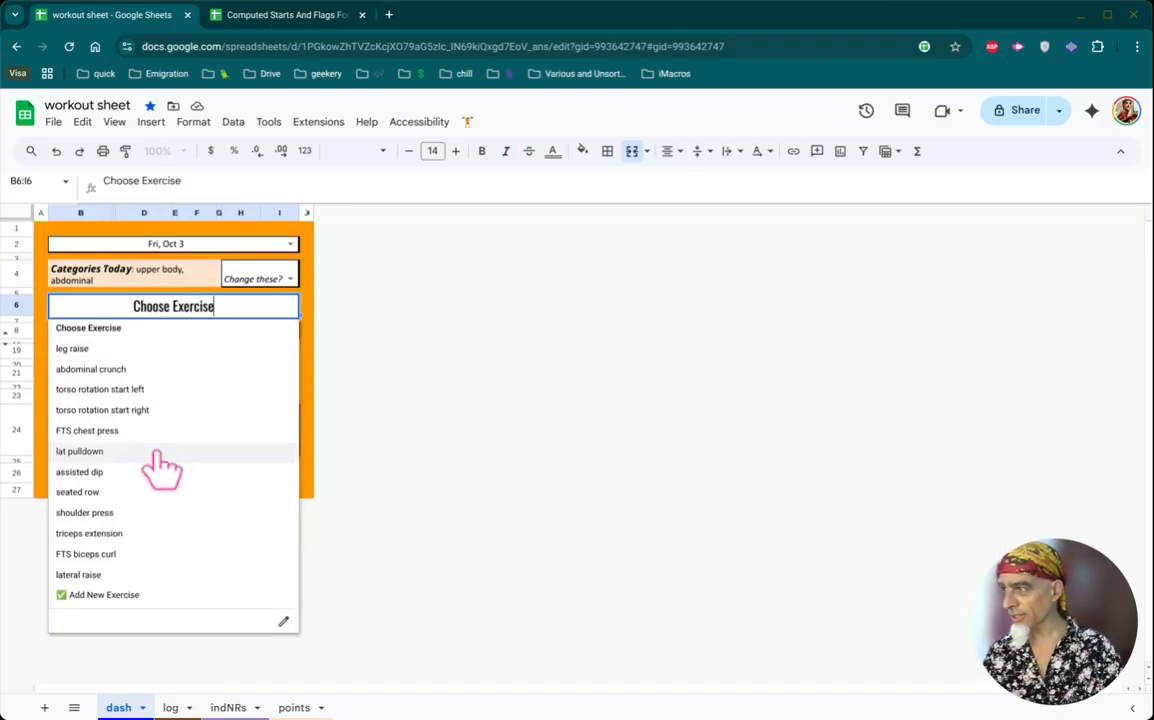
pyautogui.click(80, 451)
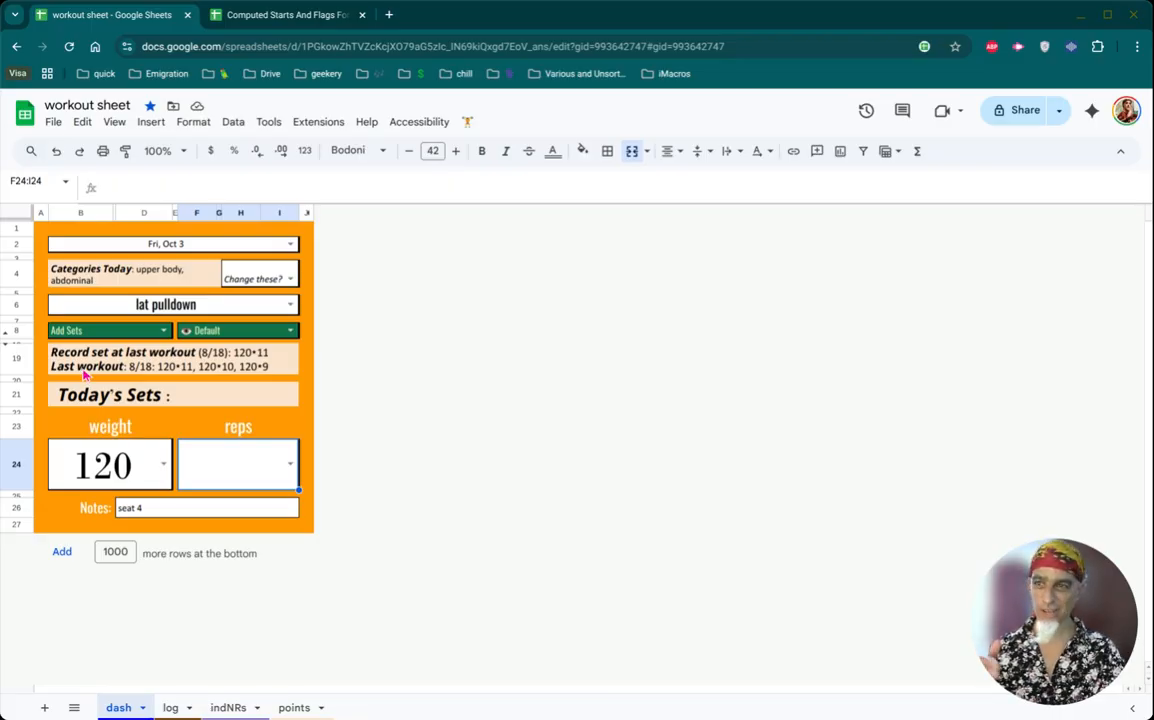
pyautogui.click(70, 370)
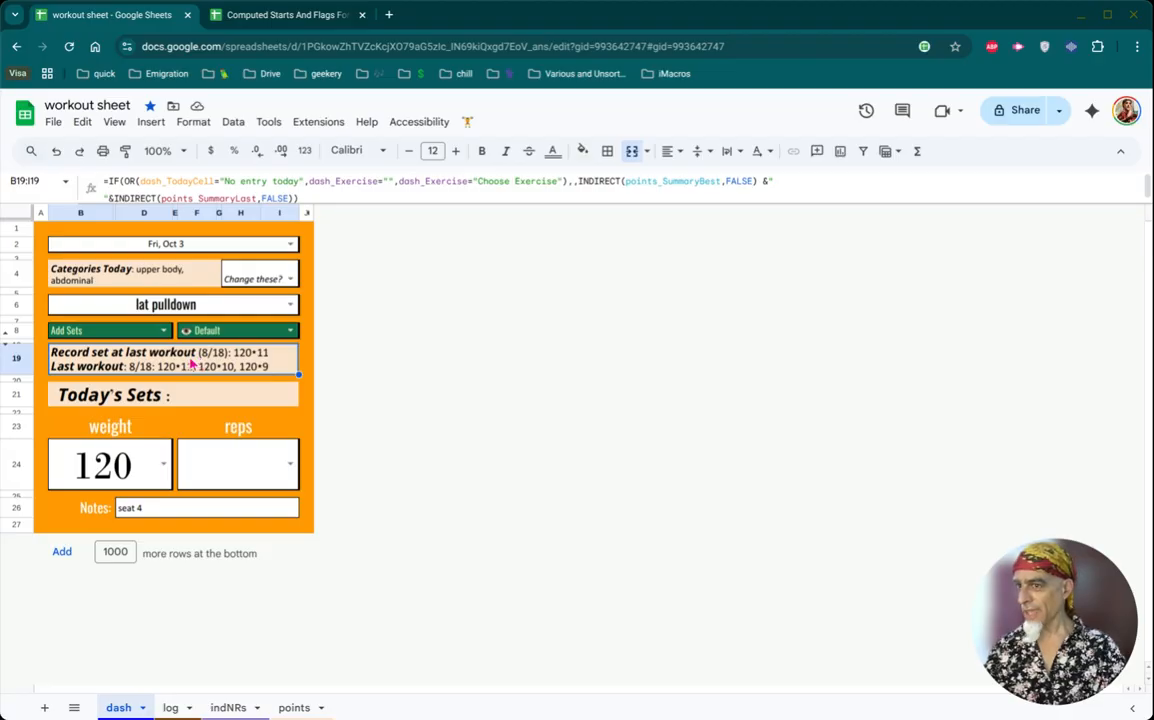
# - Record a lat pulldown set with weight 130 and 7 reps
pyautogui.click(120, 466)
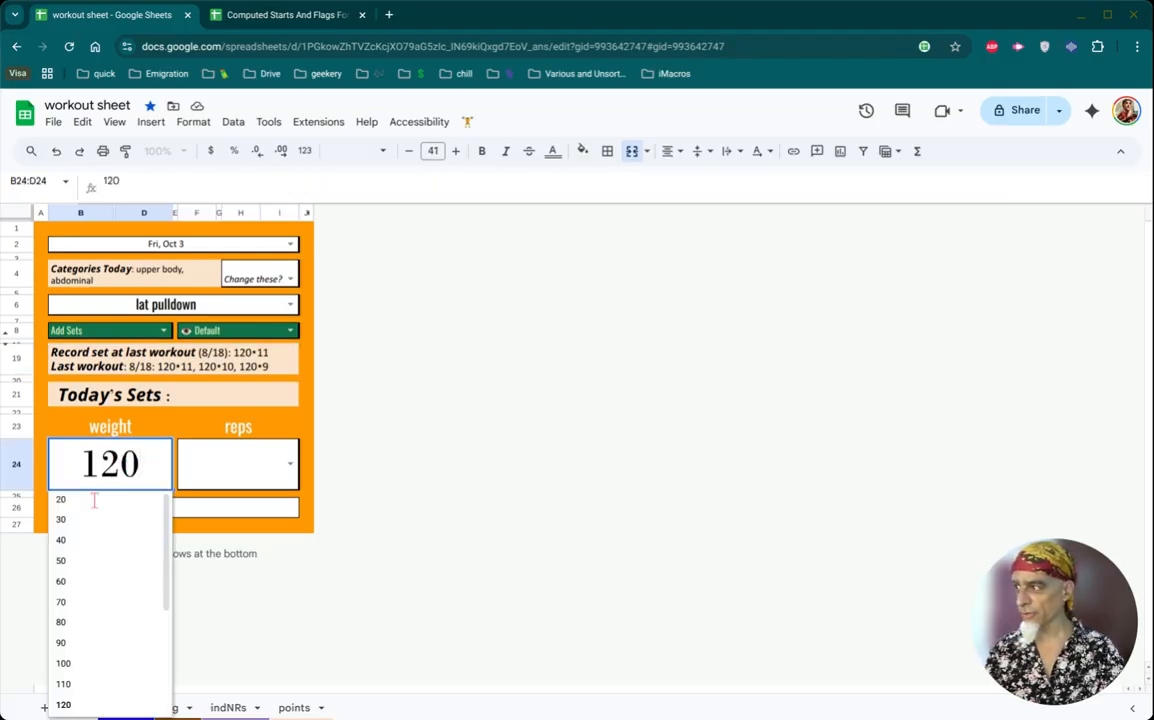
pyautogui.scroll(-2, 88, 668)
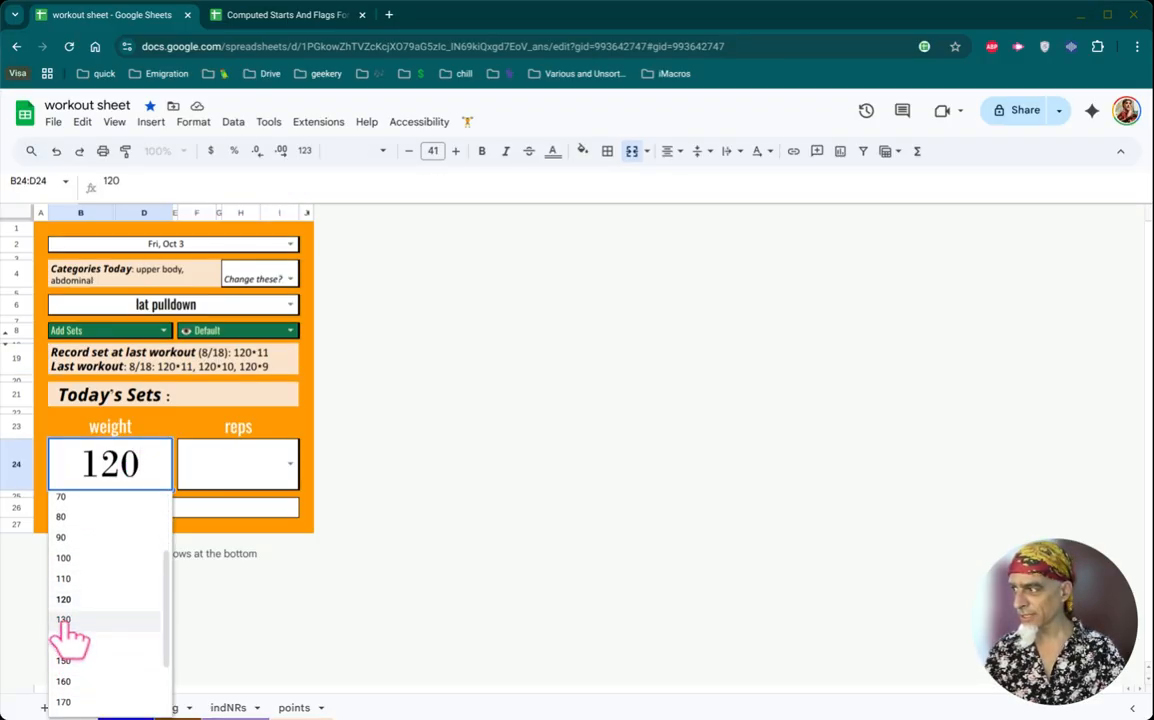
pyautogui.click(65, 620)
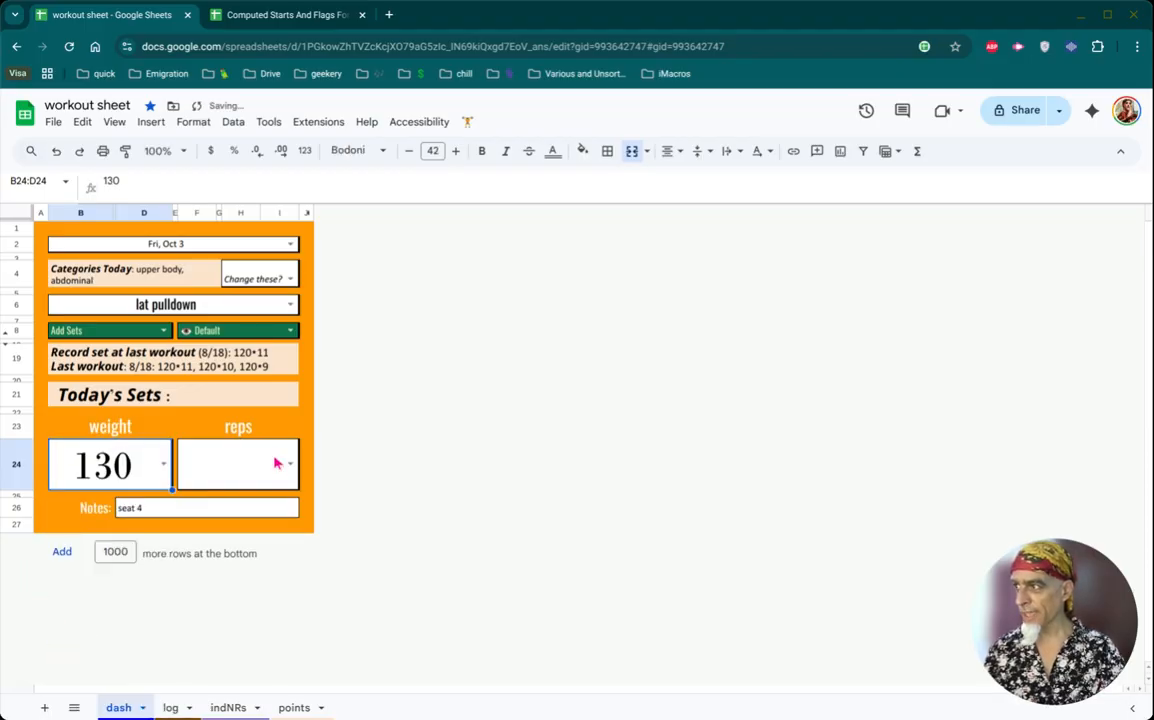
pyautogui.click(226, 486)
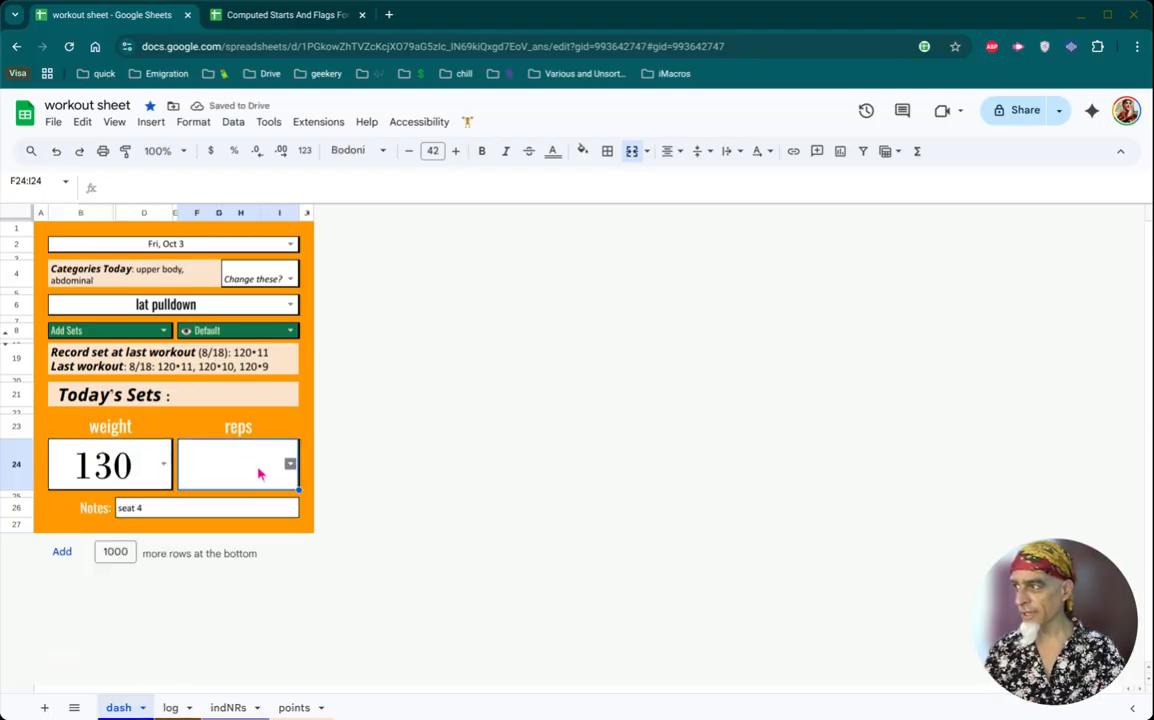
pyautogui.click(256, 465)
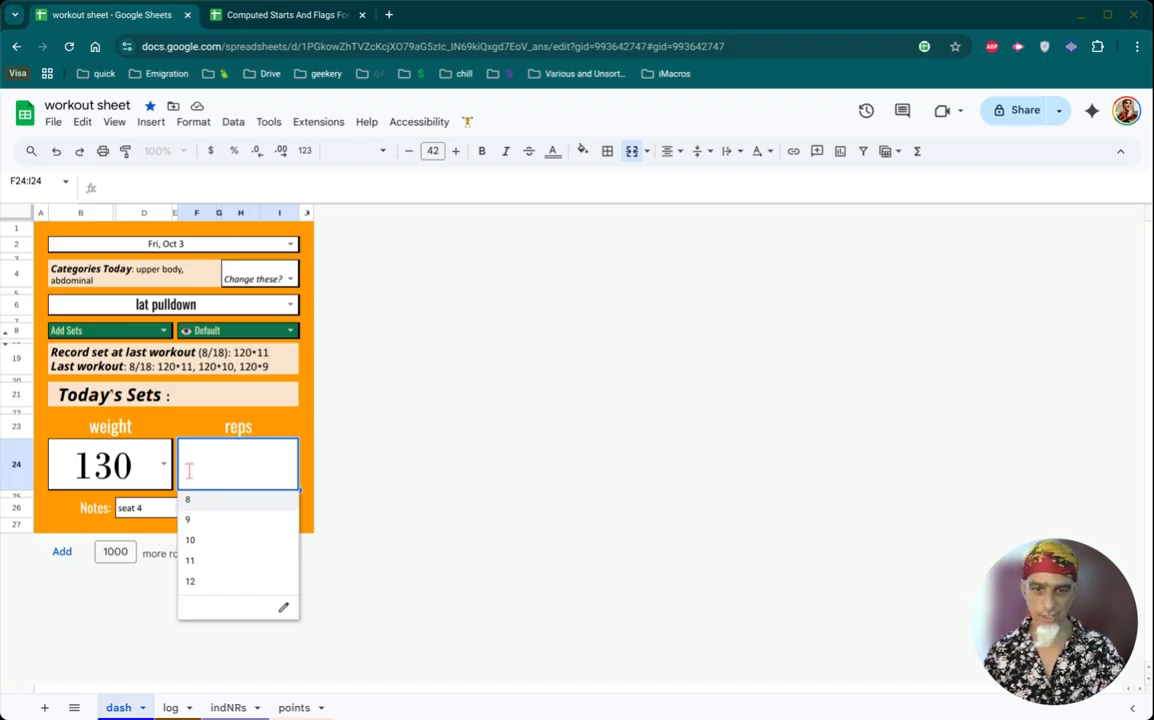
pyautogui.write('7')
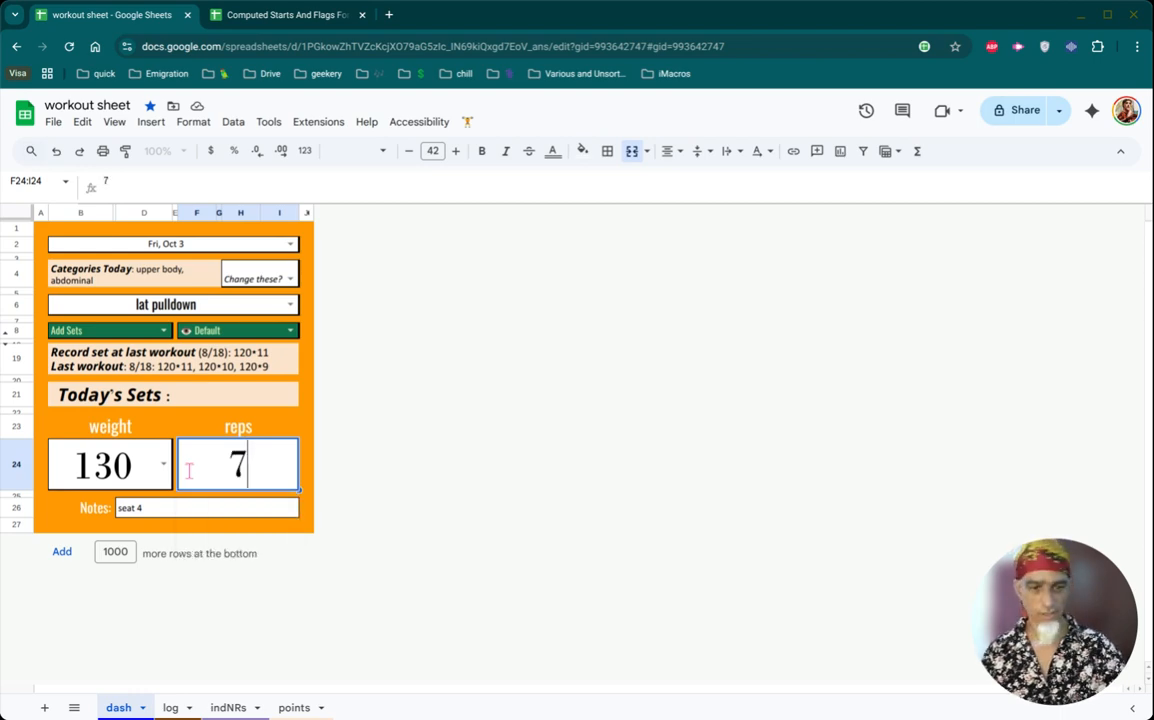
pyautogui.press('Return')
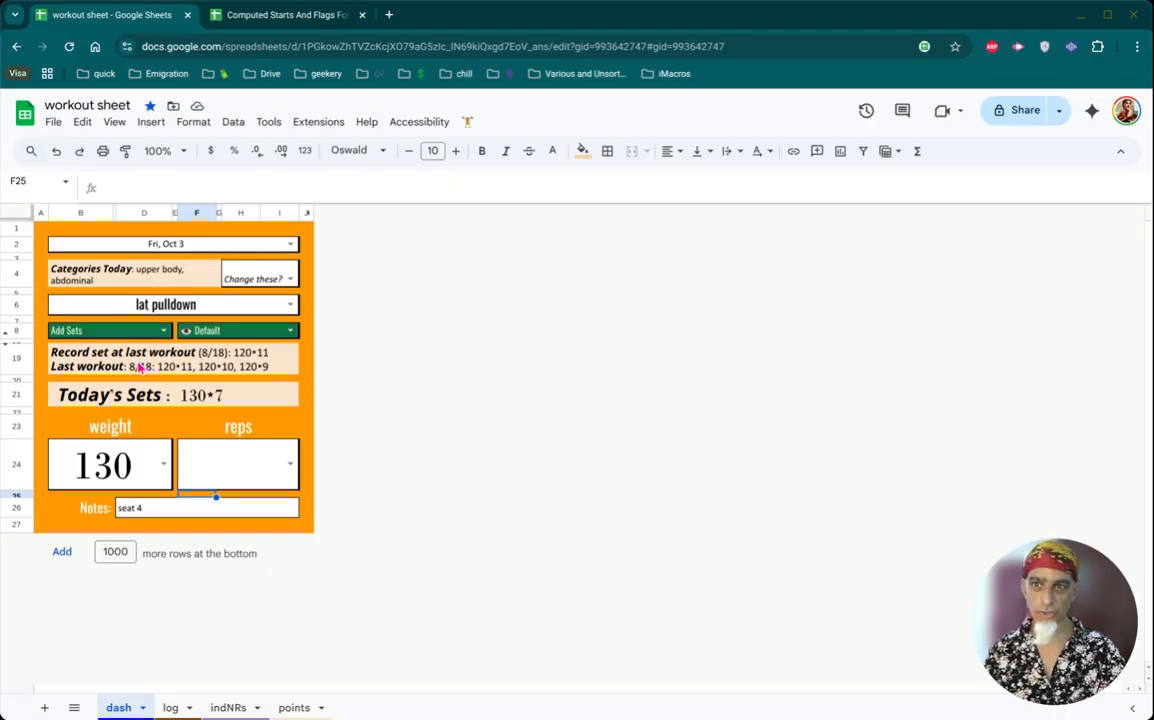
# - Record a second lat pulldown set with weight 120 and 12 reps
pyautogui.doubleClick(121, 462)
pyautogui.scroll(-1, 88, 688)
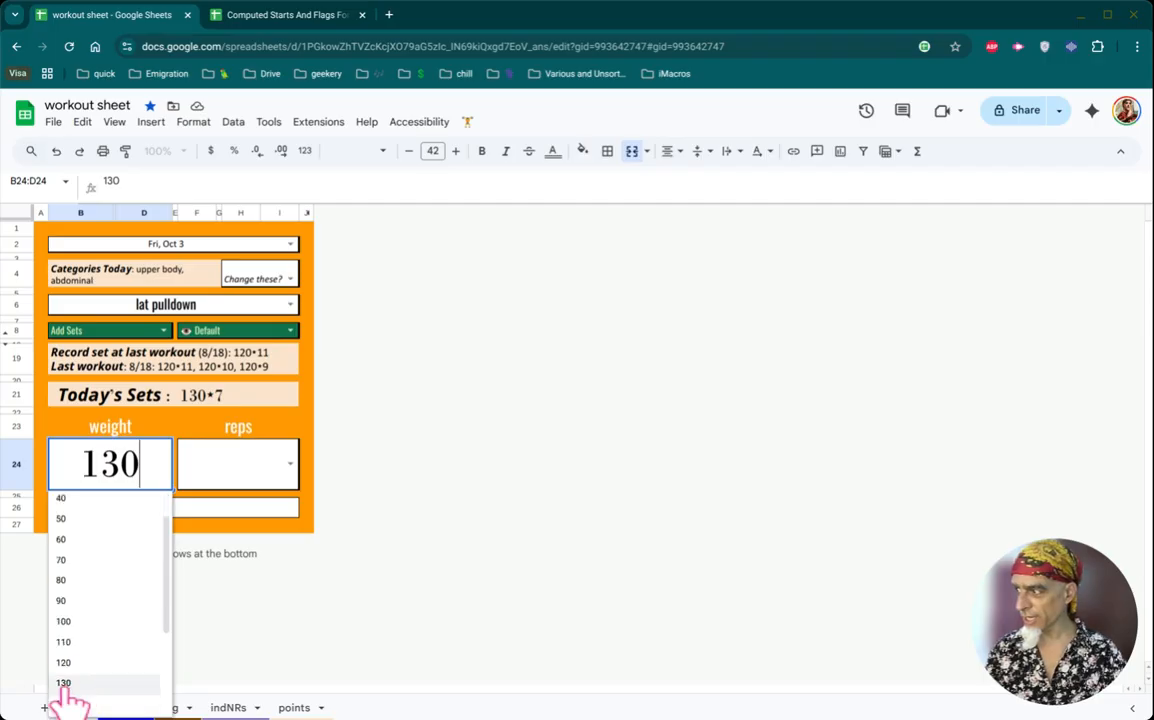
pyautogui.click(60, 664)
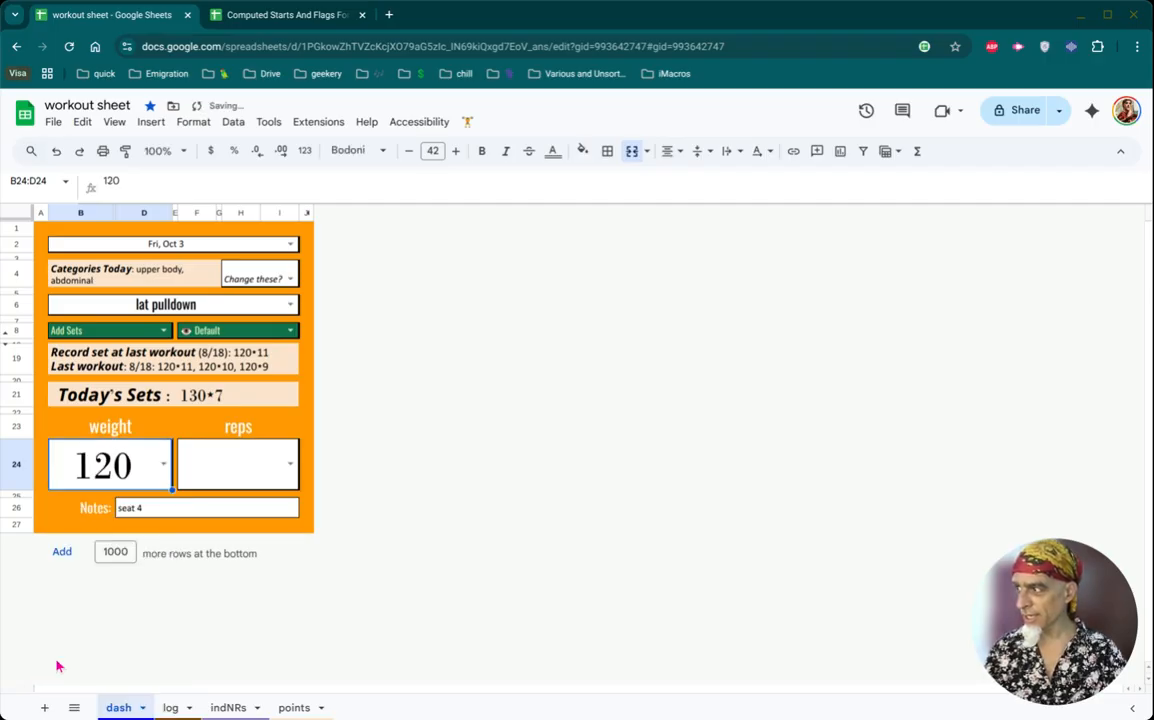
pyautogui.click(255, 473)
pyautogui.click(255, 473)
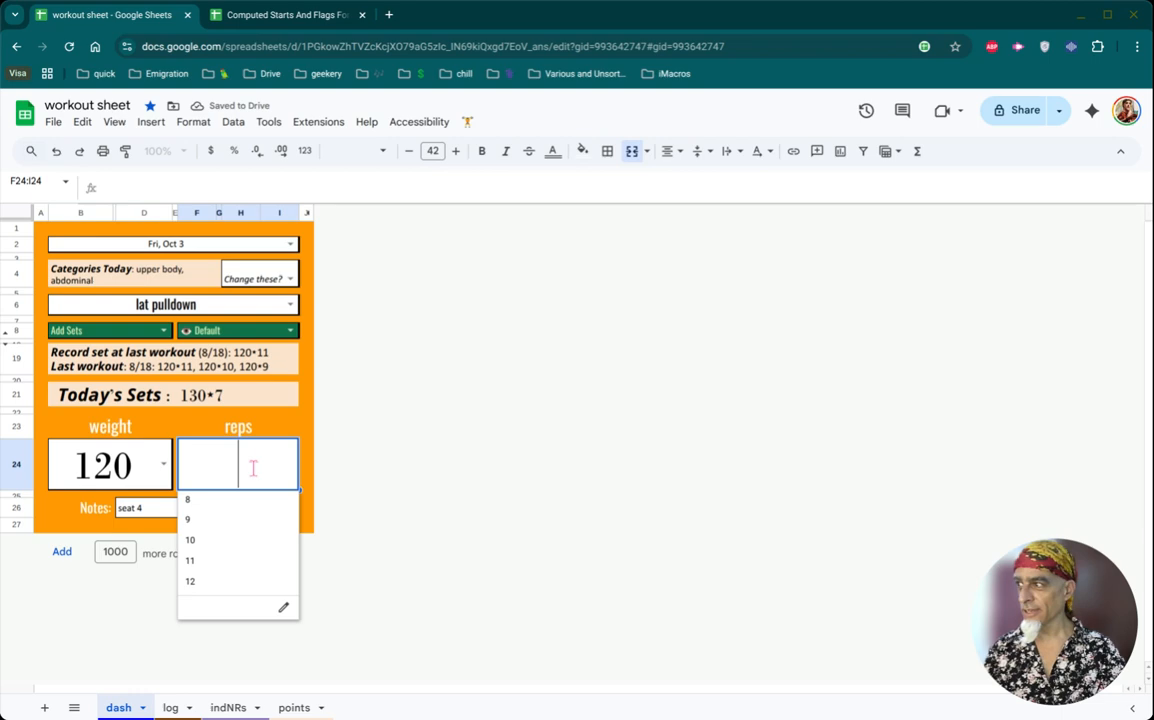
pyautogui.click(200, 586)
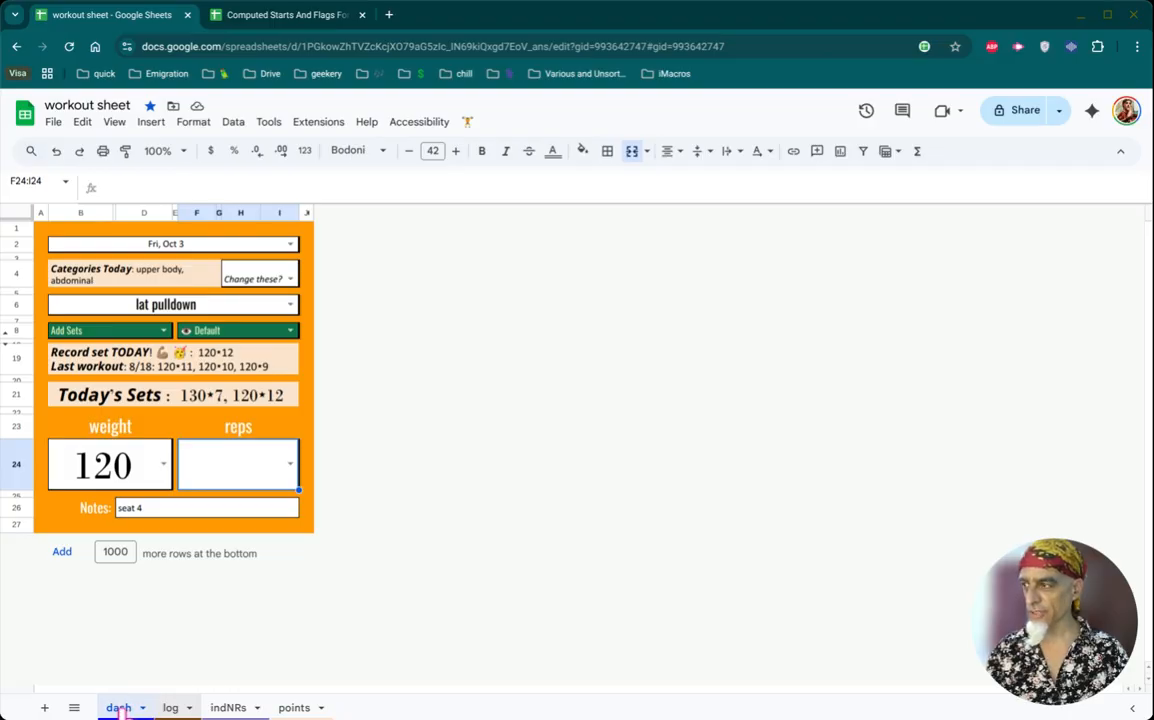
# - Examine the log sheet's dated workout columns, the Mon Aug 18 column, the lat pulldown row and the exercise settings columns
pyautogui.hotkey('ctrl', 'shift', 'pagedown')
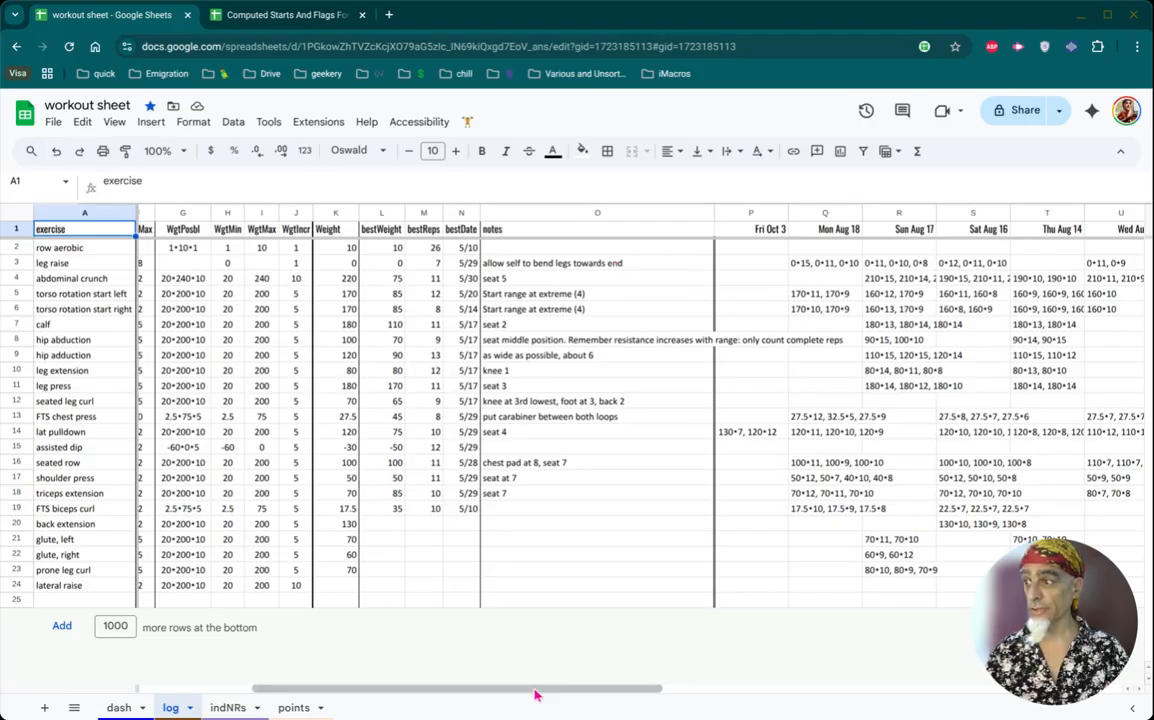
pyautogui.moveTo(535, 692); pyautogui.dragTo(781, 713)
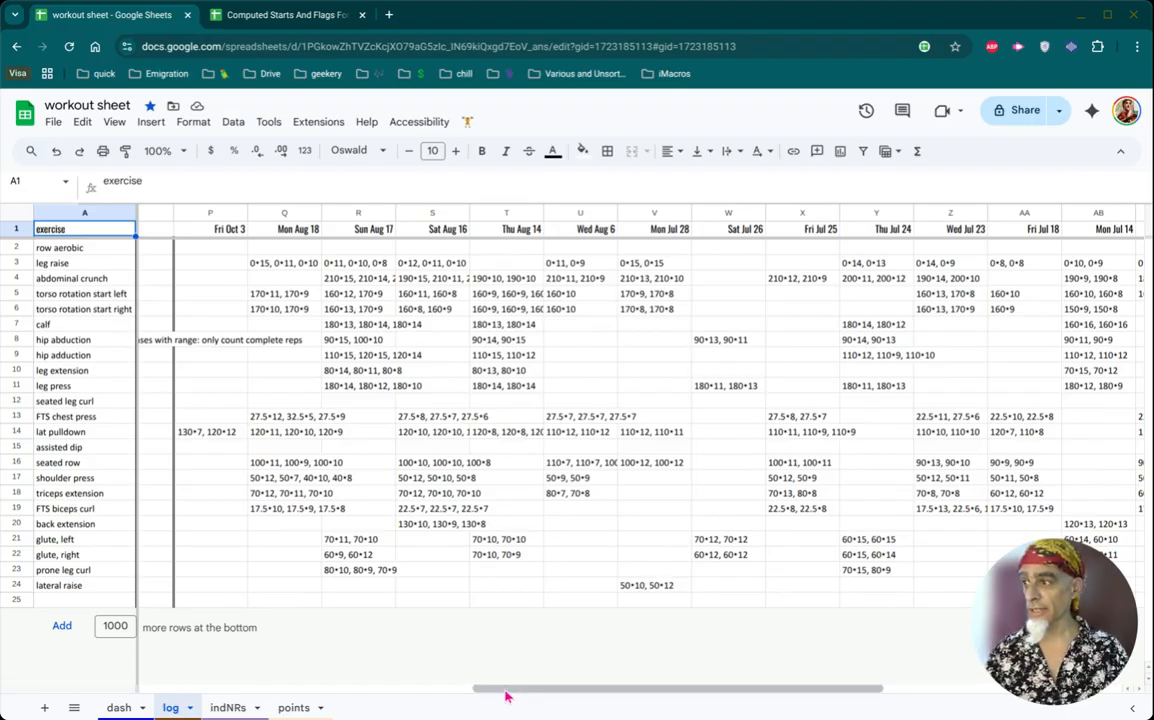
pyautogui.moveTo(506, 695); pyautogui.dragTo(430, 690)
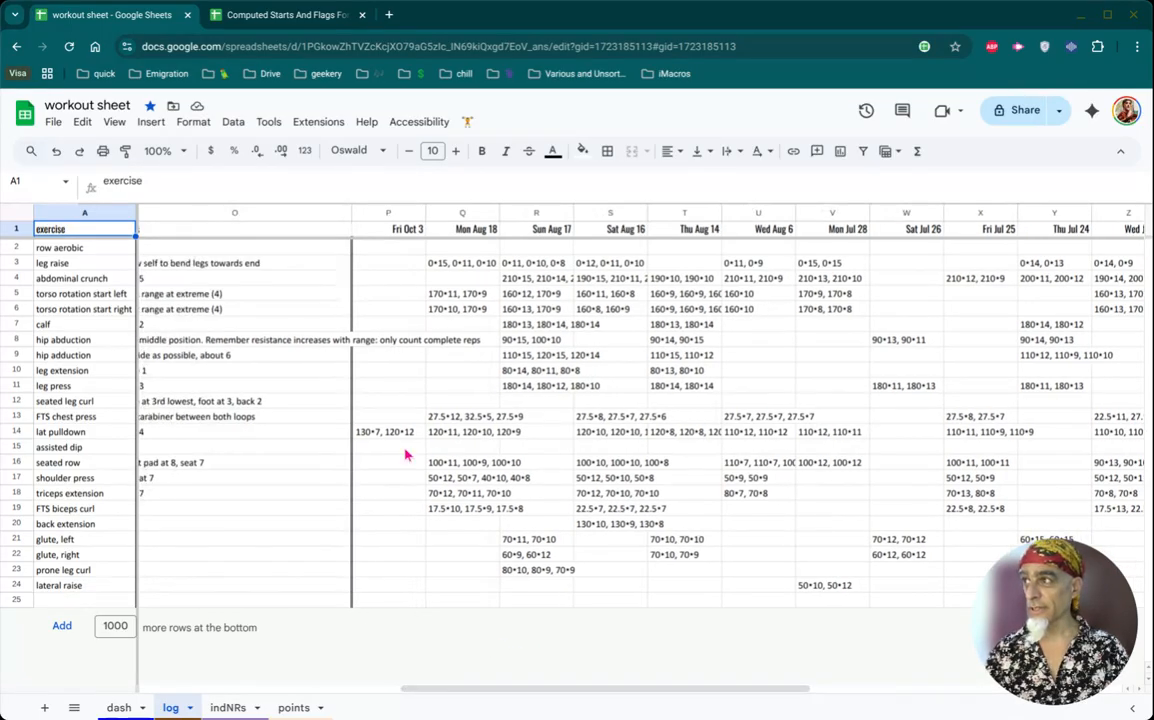
pyautogui.click(440, 213)
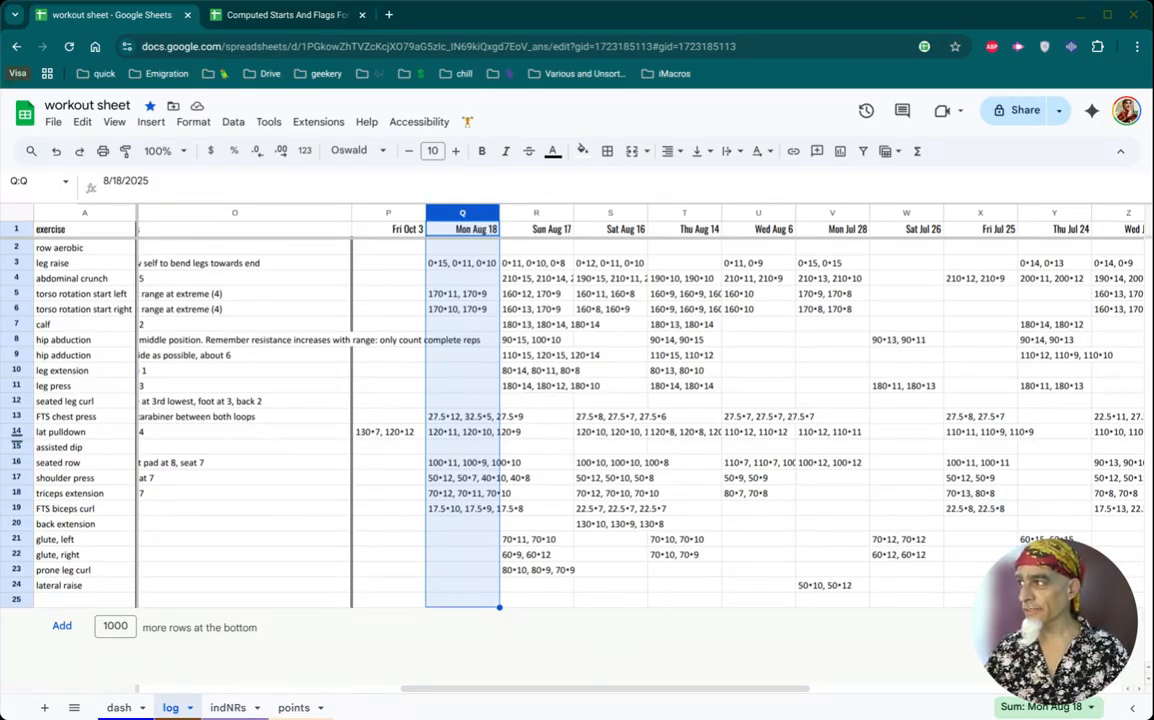
pyautogui.click(16, 431)
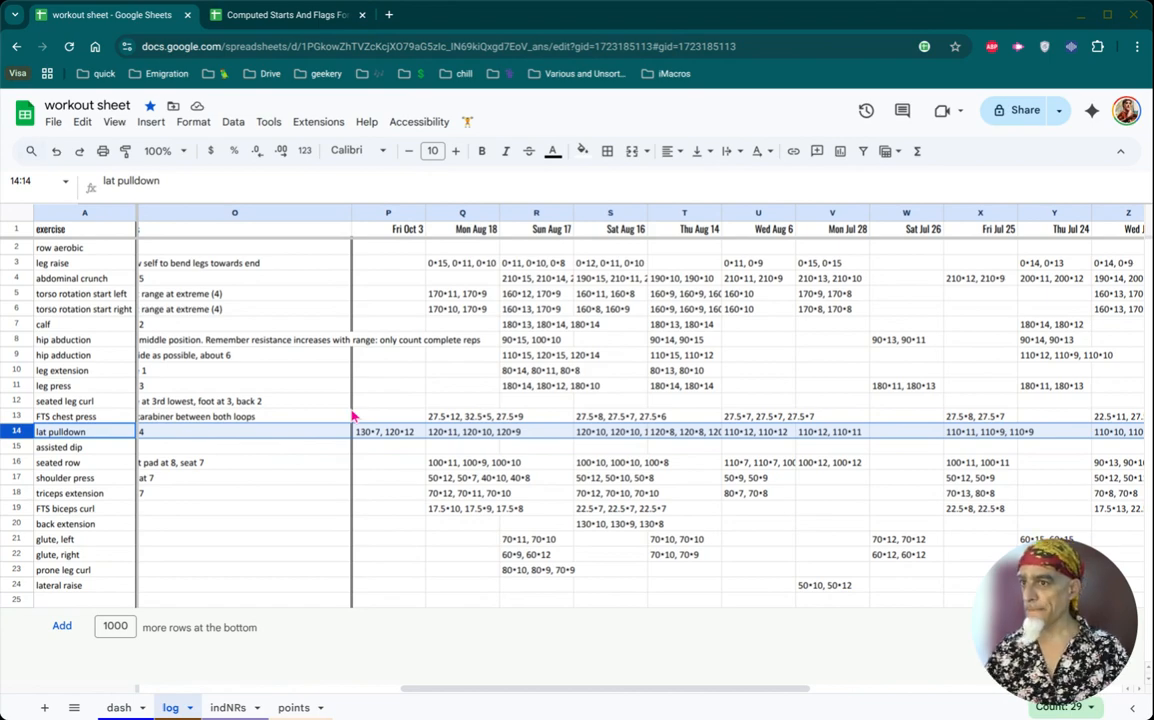
pyautogui.moveTo(474, 692); pyautogui.dragTo(145, 630)
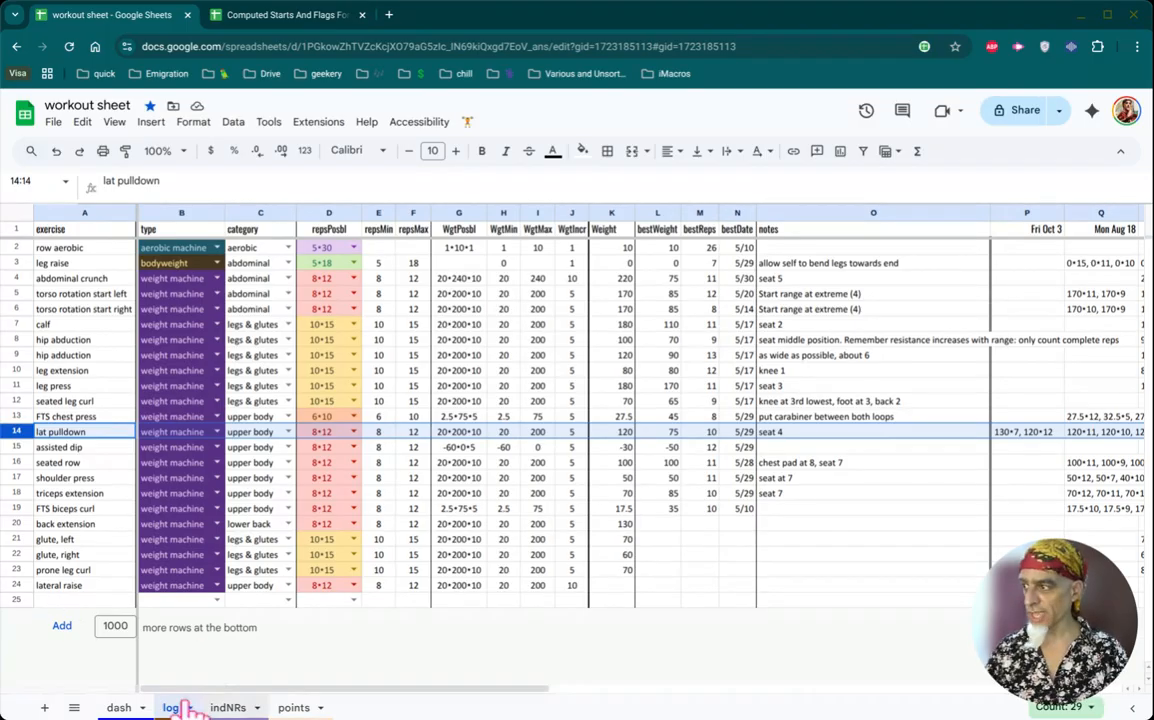
# - Inspect the range formulas for dates and latestLog on the indNRs sheet
pyautogui.hotkey('ctrl', 'pagedown')
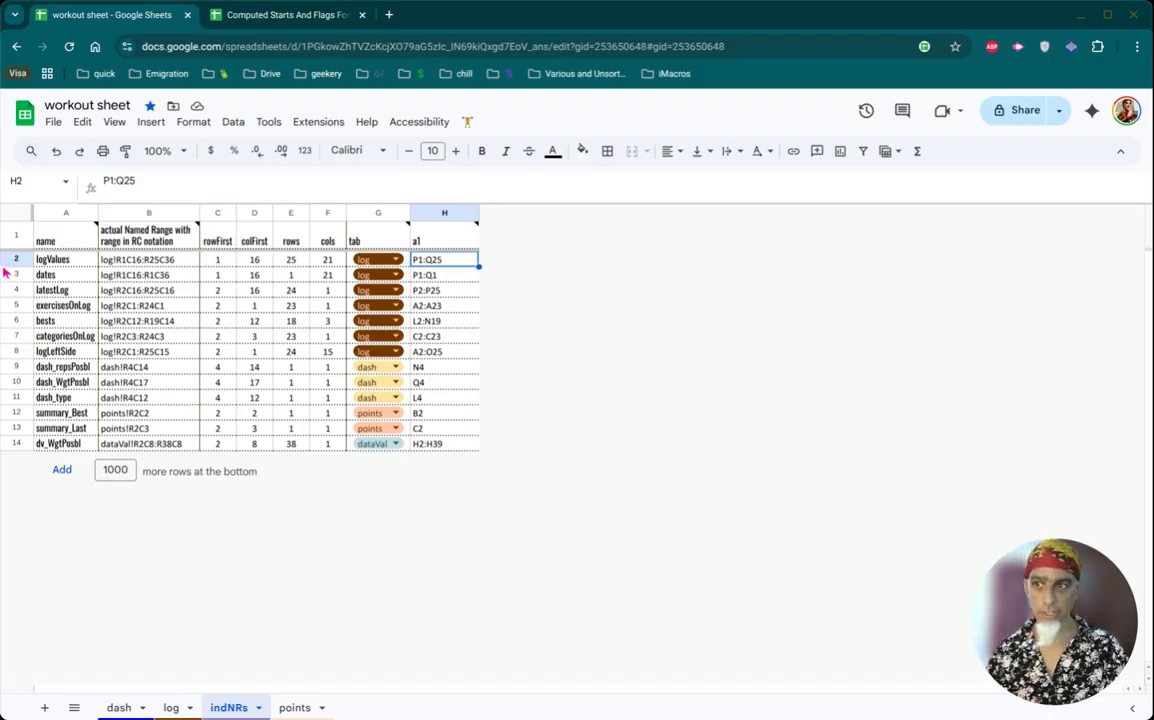
pyautogui.click(102, 262)
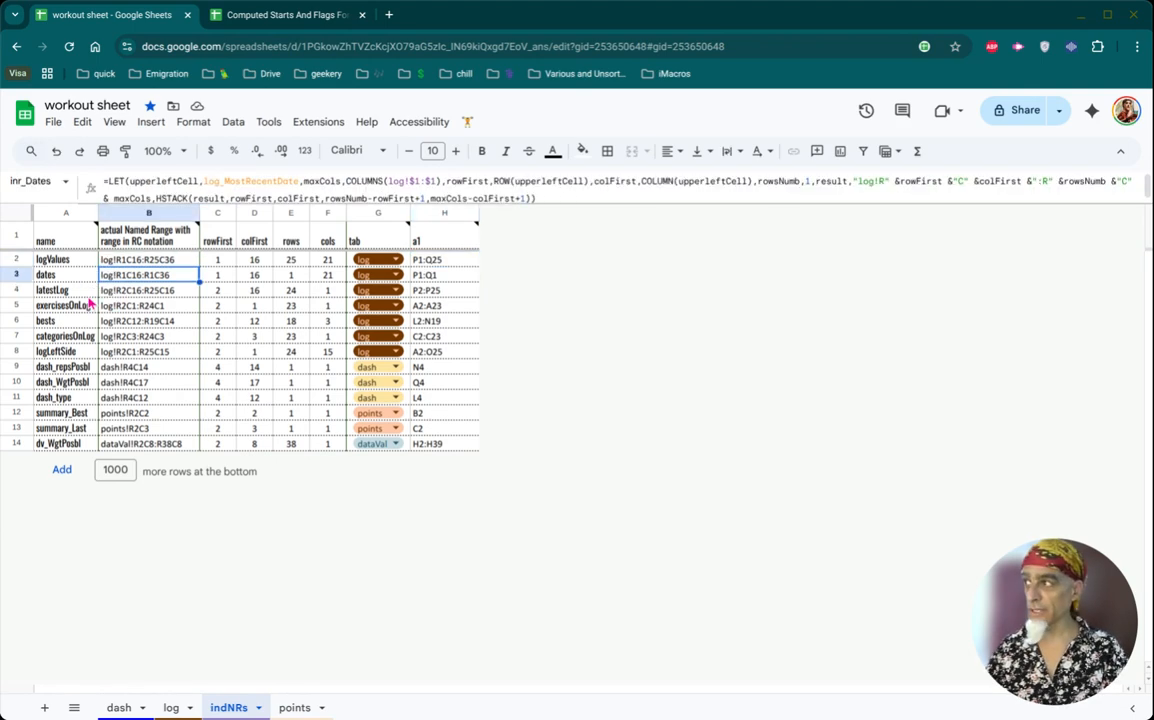
pyautogui.click(92, 290)
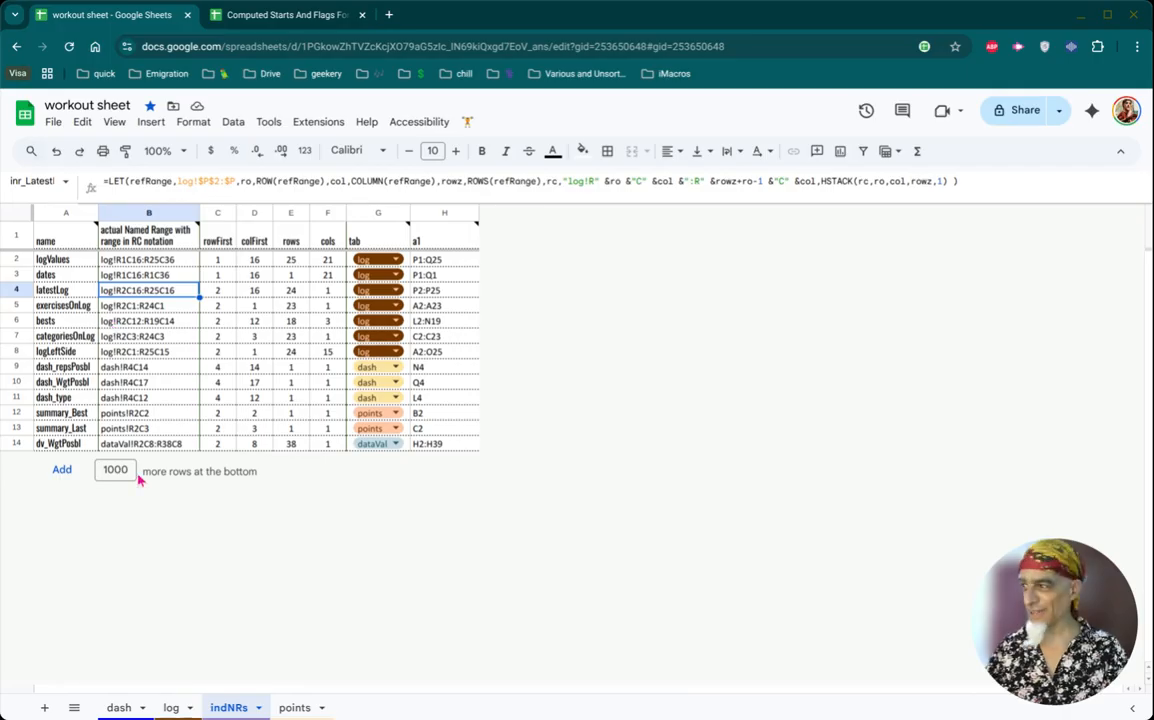
# - Show the complete formula behind the record and last workout summary on the dash sheet
pyautogui.click(115, 708)
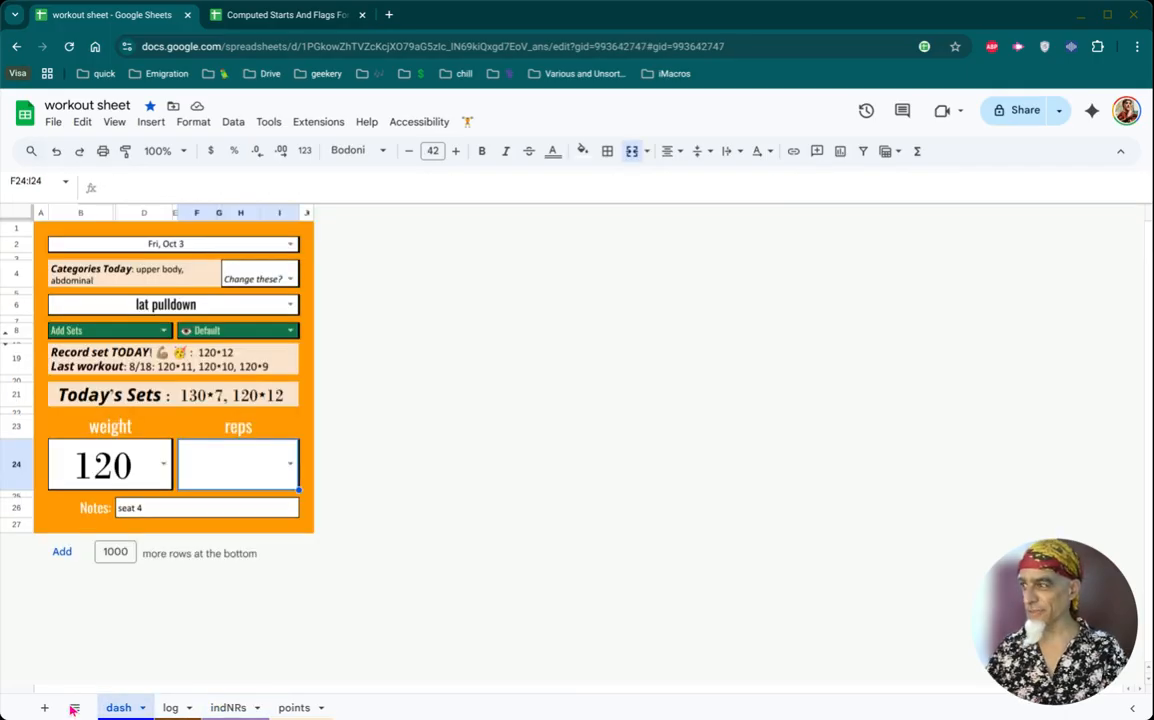
pyautogui.click(87, 369)
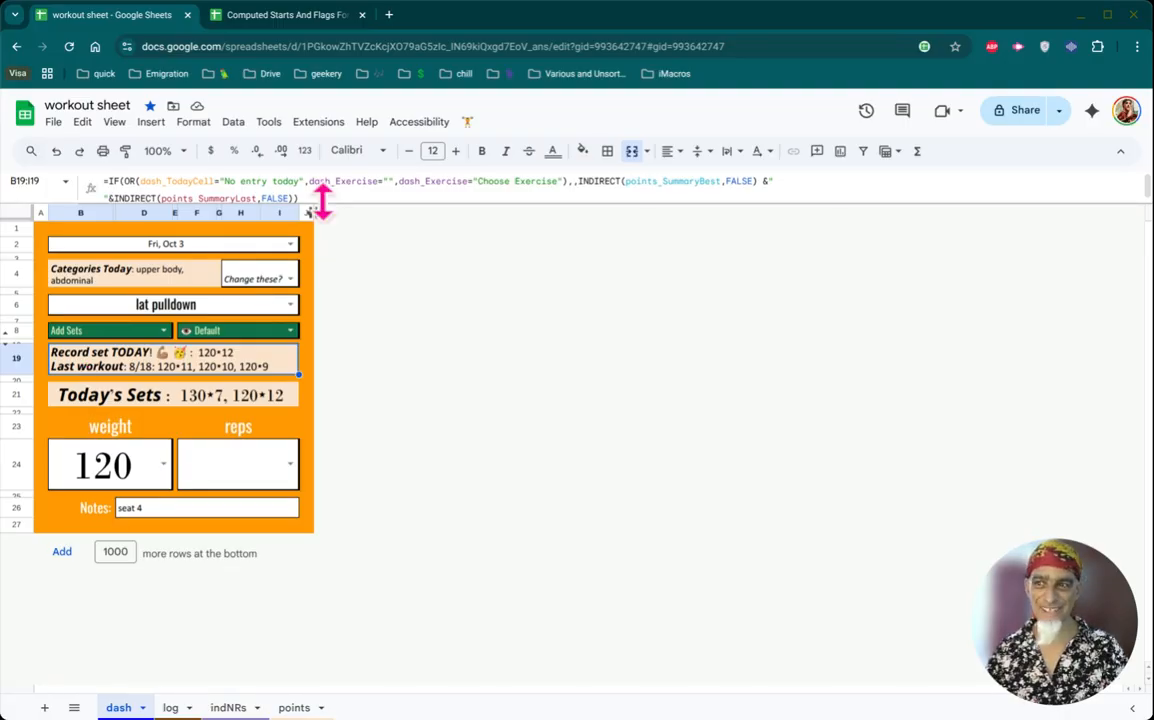
pyautogui.moveTo(327, 203); pyautogui.dragTo(327, 209)
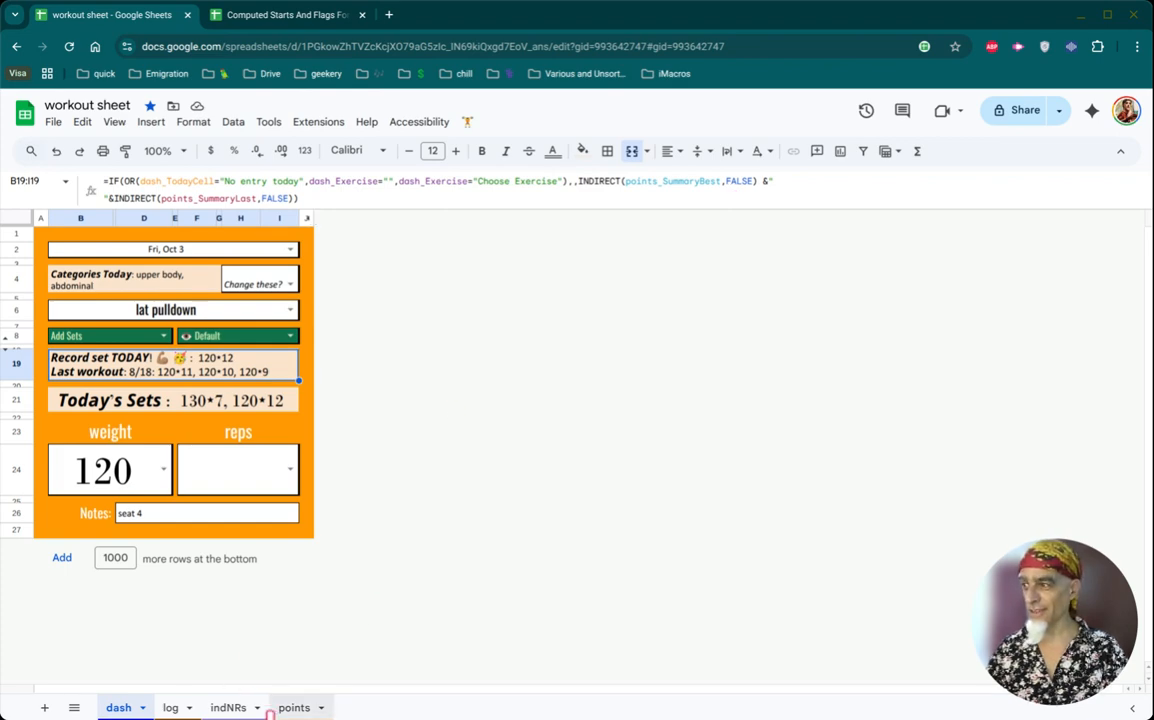
# - Display formulas on the points sheet and examine the exercise reference in A1, the Best summary formula and the breakdown rows
pyautogui.click(288, 707)
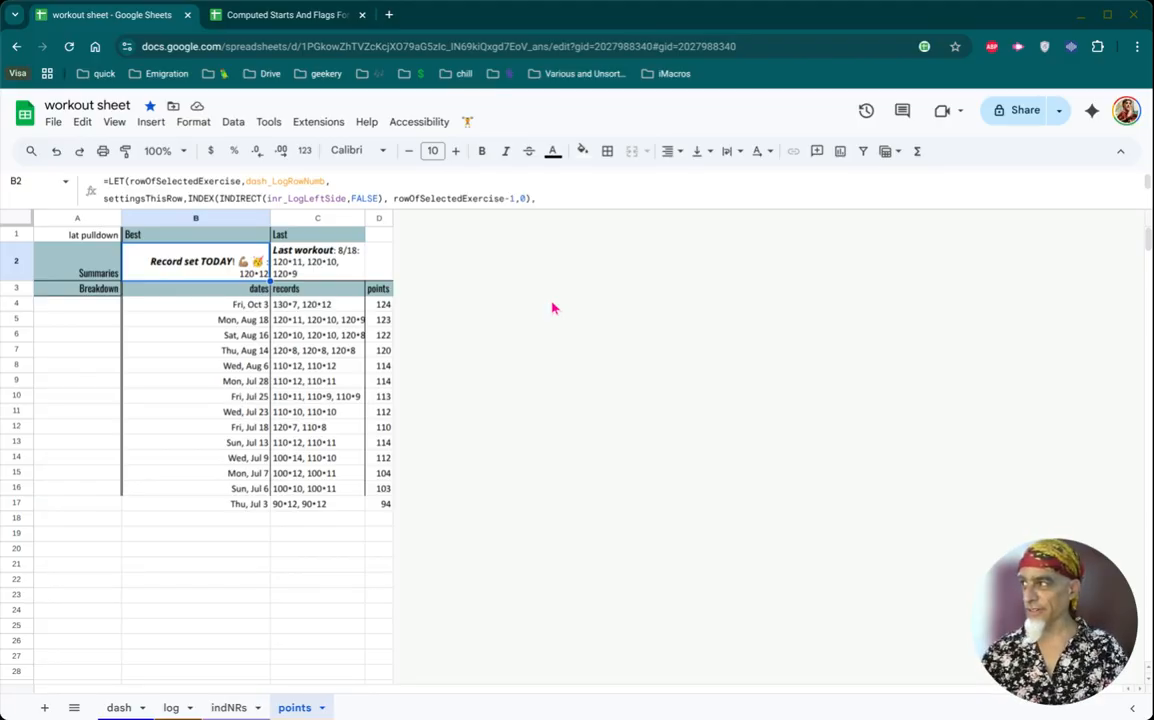
pyautogui.hotkey('ctrl', '`')
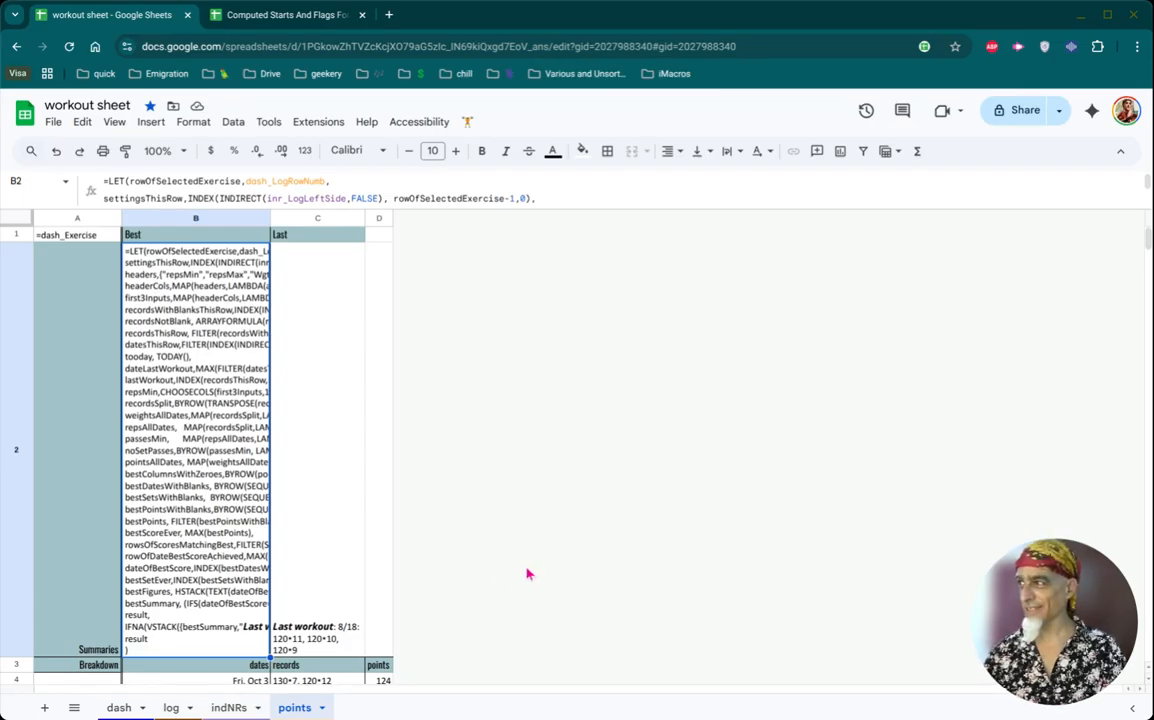
pyautogui.scroll(-2, 528, 572)
pyautogui.scroll(2, 528, 572)
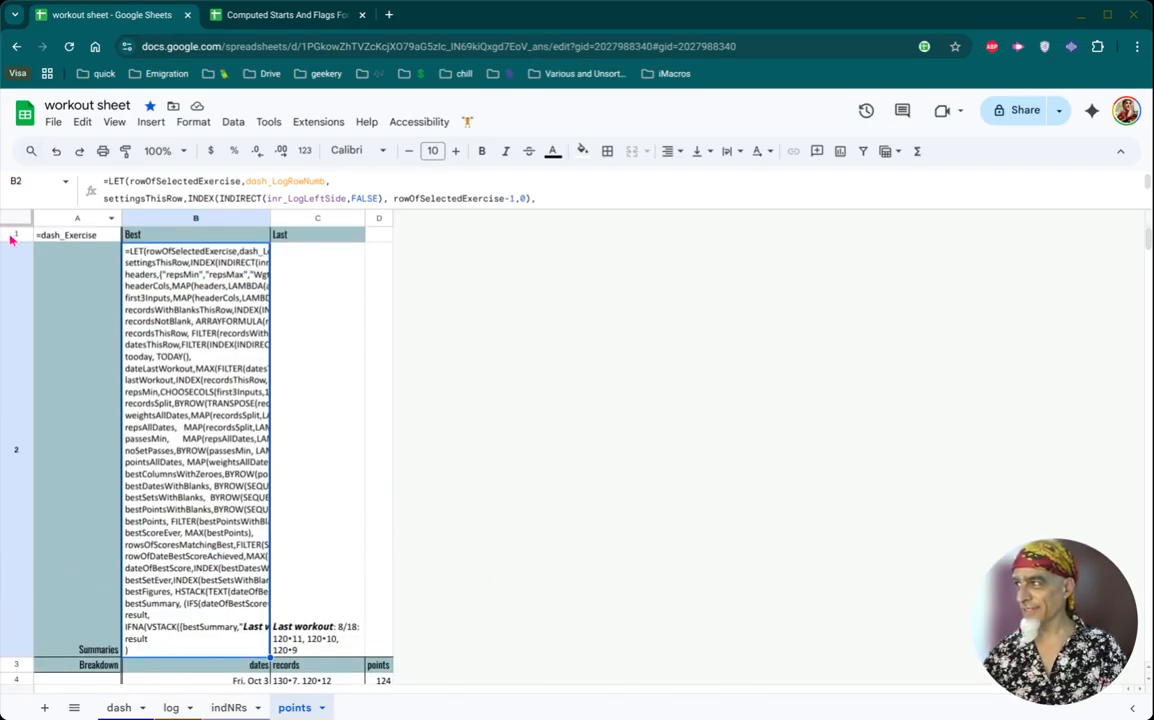
pyautogui.hotkey('ctrl', 'Home')
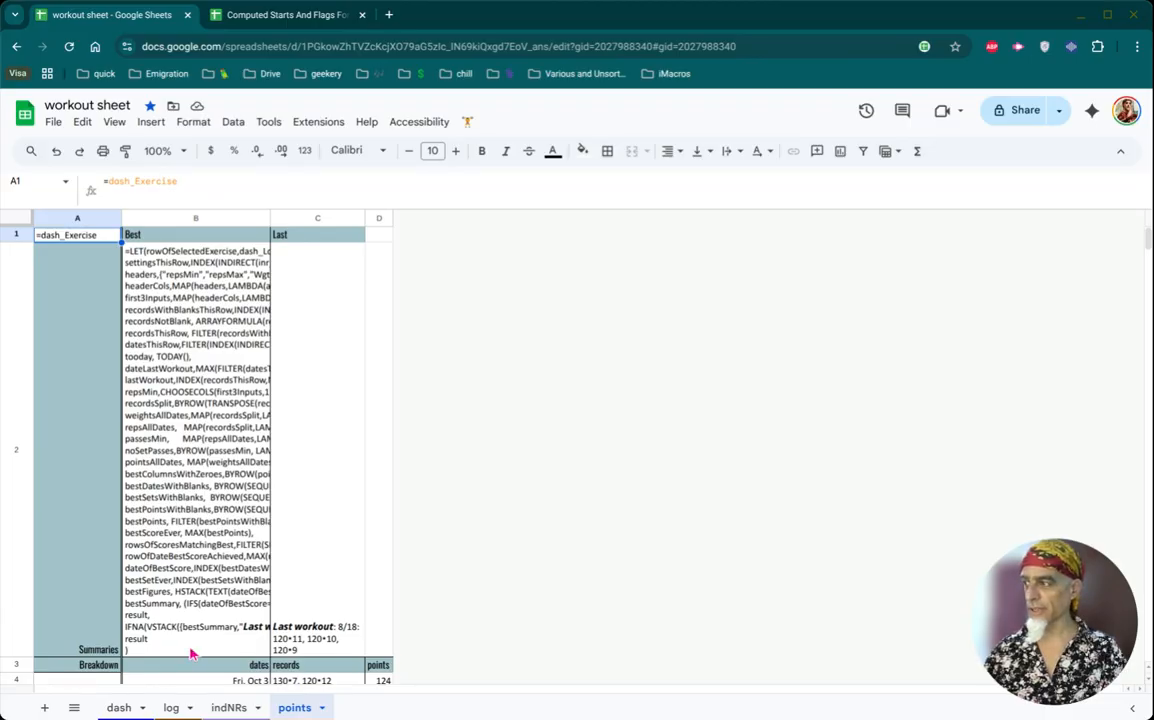
pyautogui.scroll(-2, 170, 642)
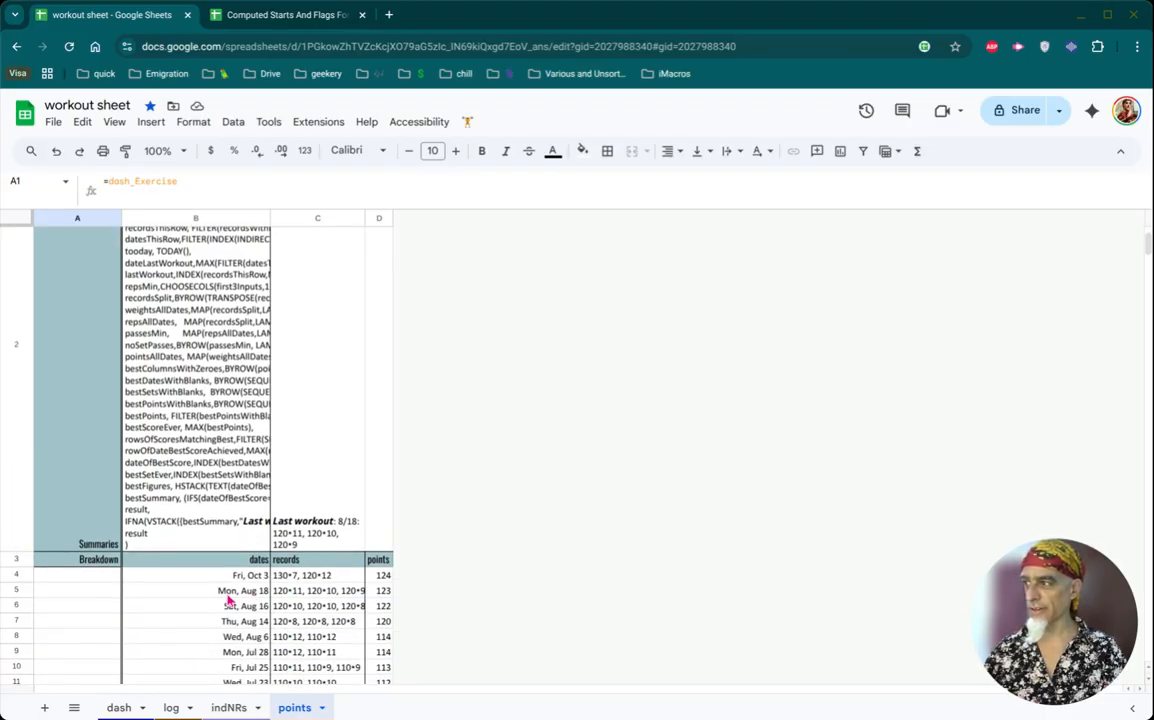
# - Examine the dates, records and points in the points sheet's breakdown rows, including the Thu, Aug 14 record
pyautogui.scroll(-2, 366, 620)
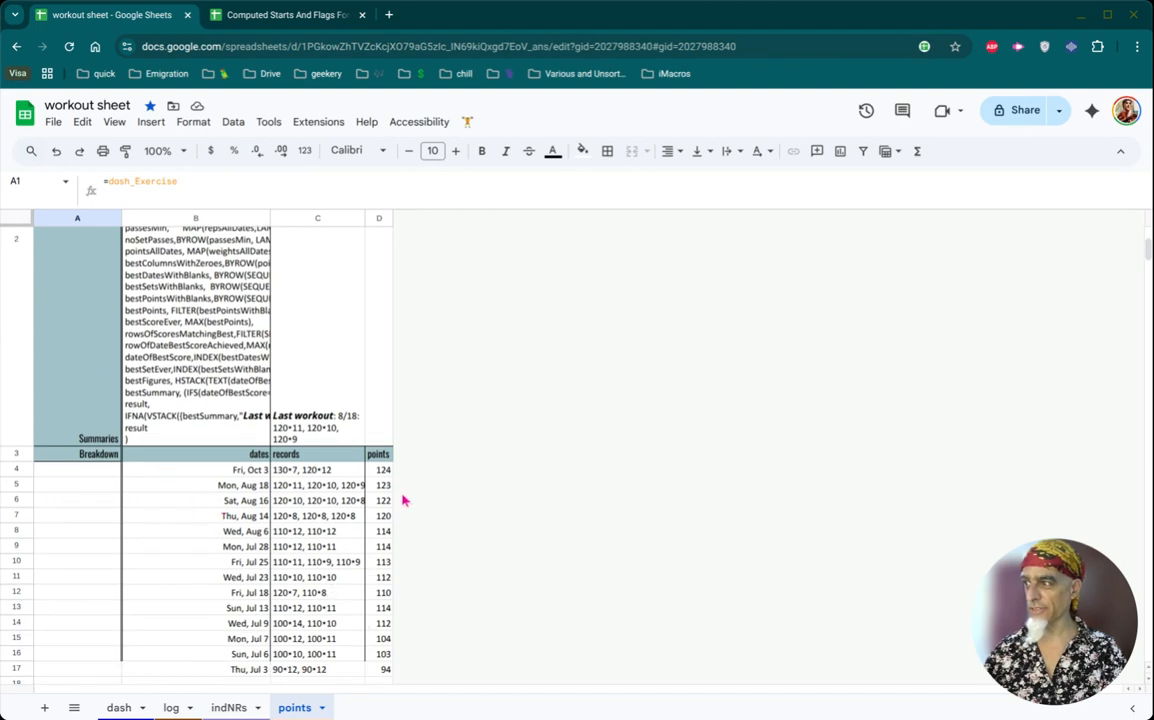
pyautogui.click(288, 520)
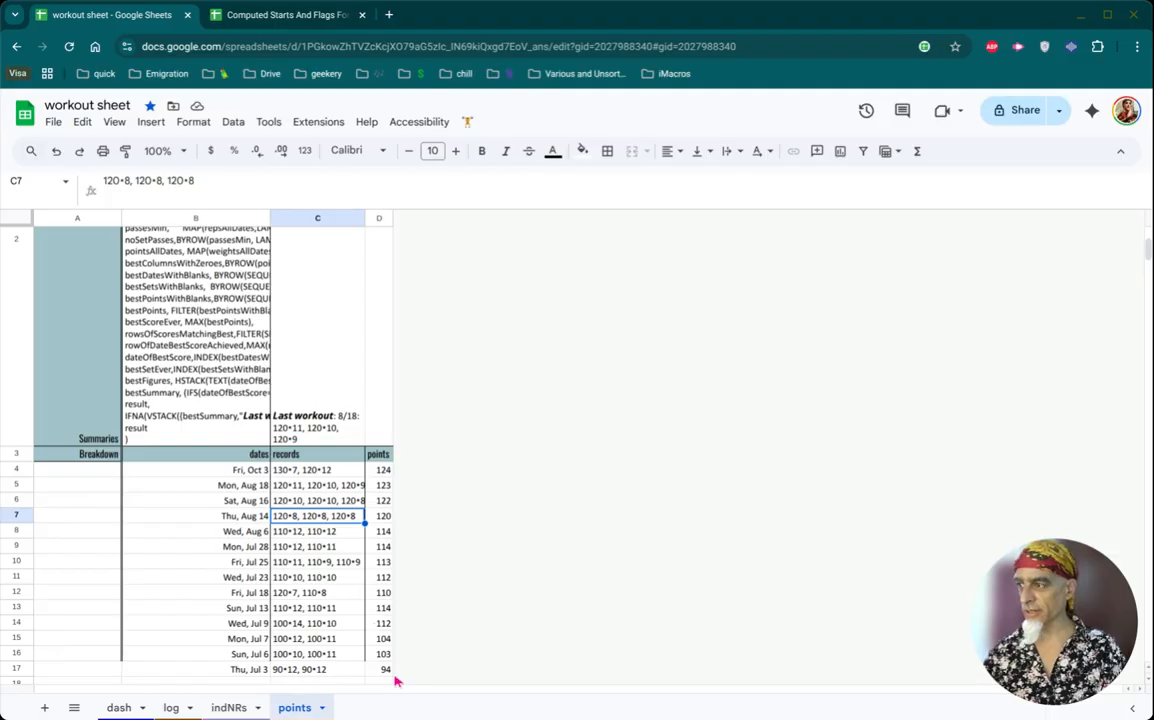
pyautogui.scroll(-1, 395, 662)
pyautogui.scroll(-1, 395, 662)
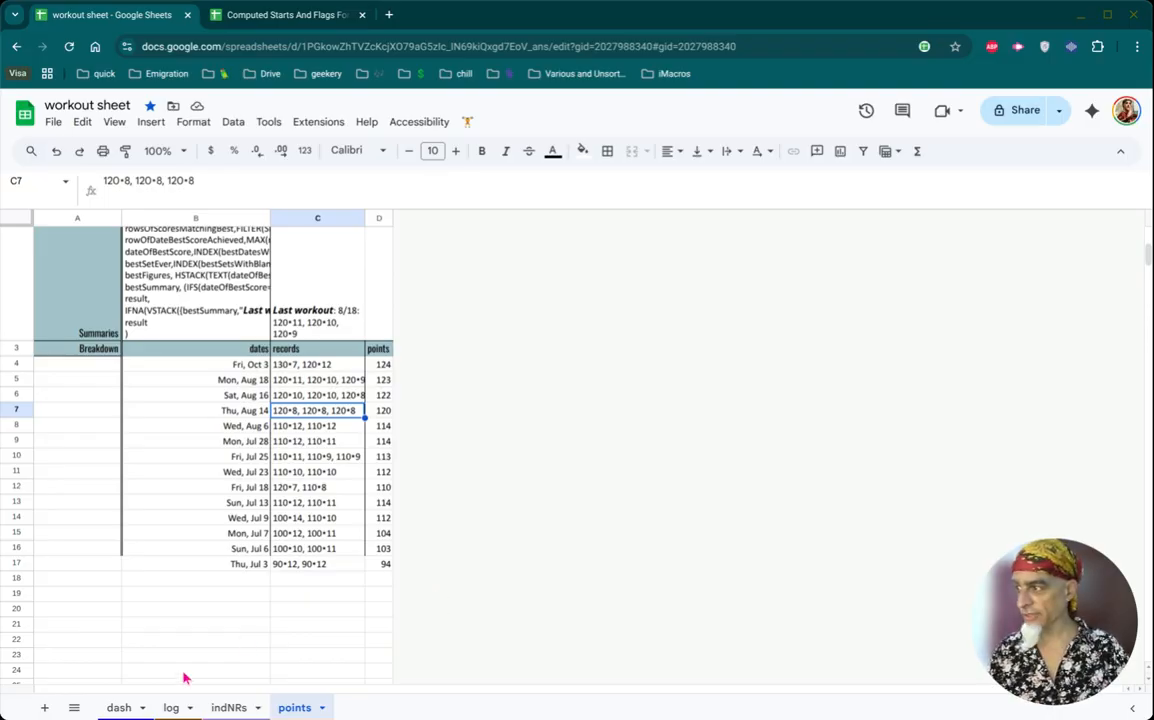
# - Compare the lat pulldown row across the log sheet's dated workout columns with the summaries and breakdown on the points sheet
pyautogui.click(171, 708)
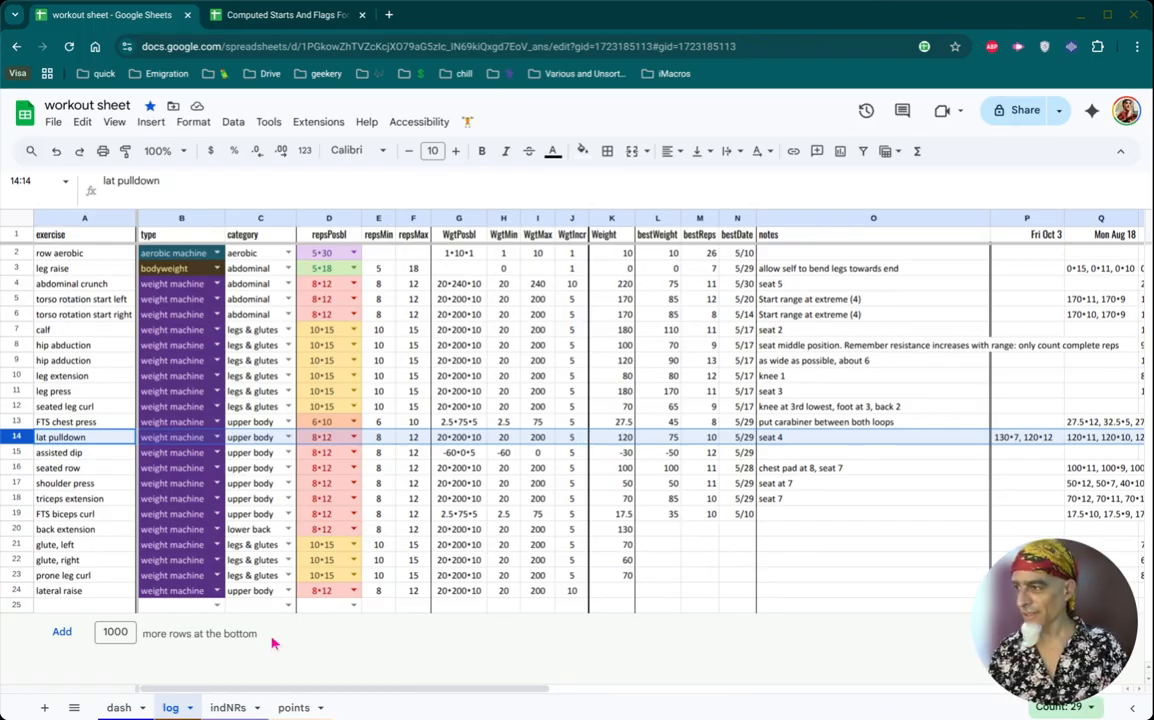
pyautogui.click(274, 712)
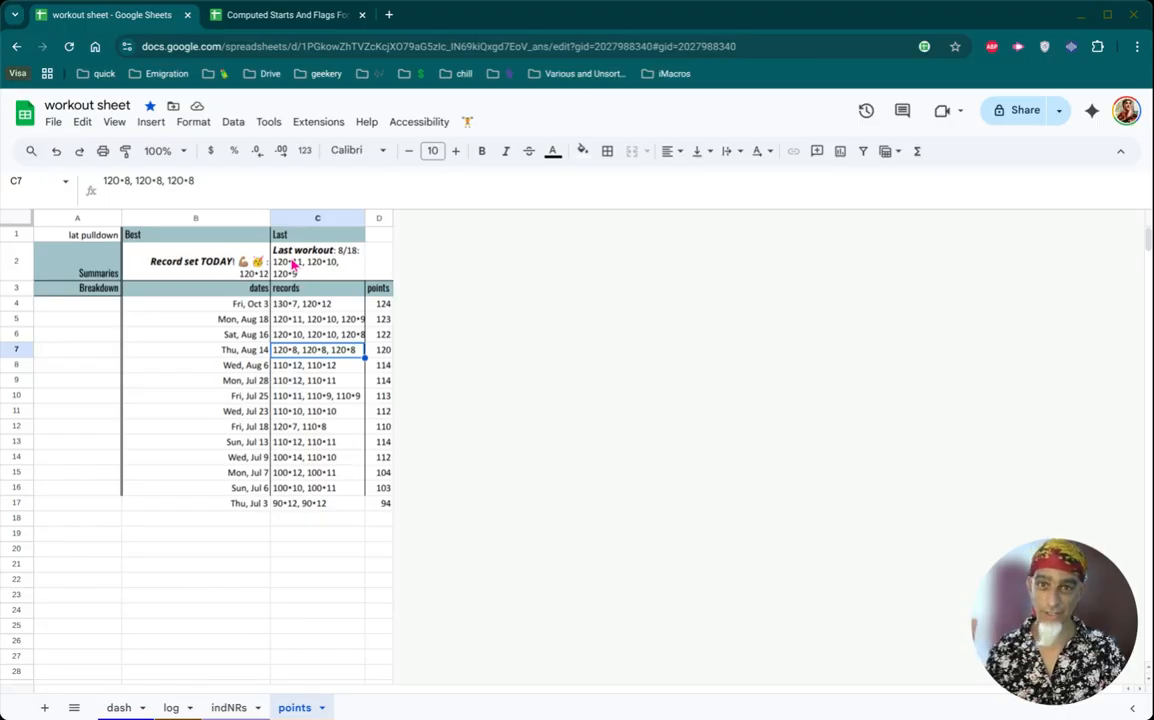
pyautogui.click(127, 709)
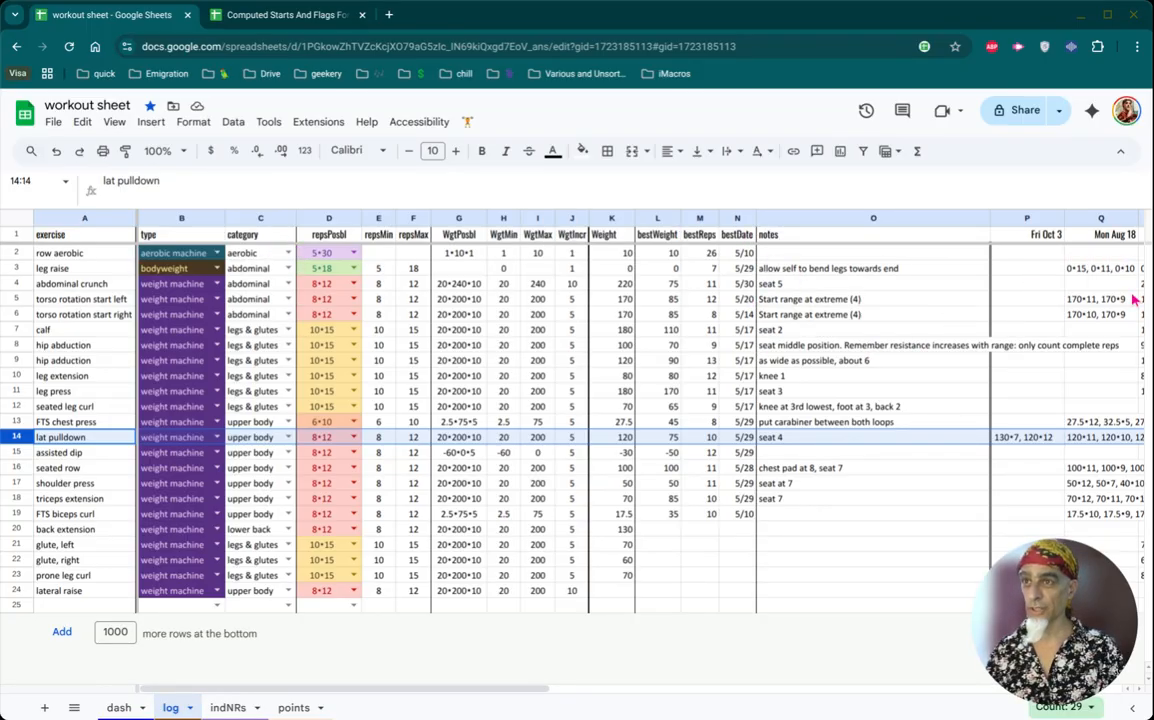
pyautogui.moveTo(476, 694); pyautogui.dragTo(808, 712)
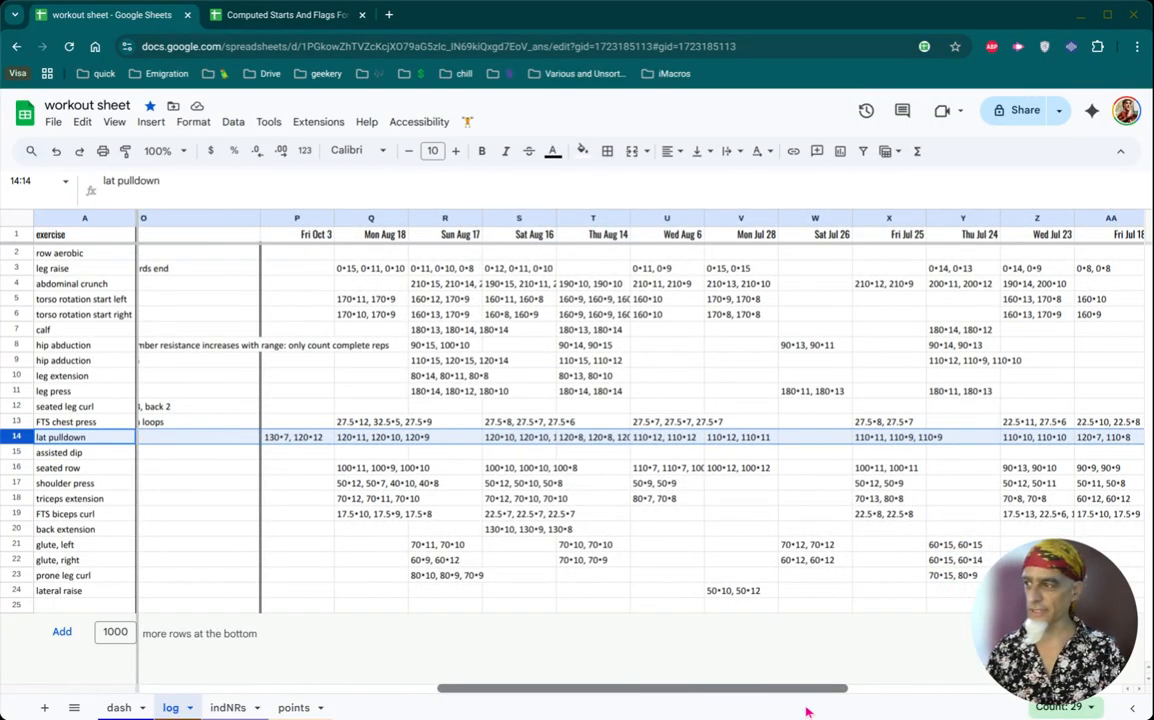
# - Select the Best summary cell B2 on the points sheet and enlarge the formula bar to show more of its LET formula
pyautogui.click(282, 707)
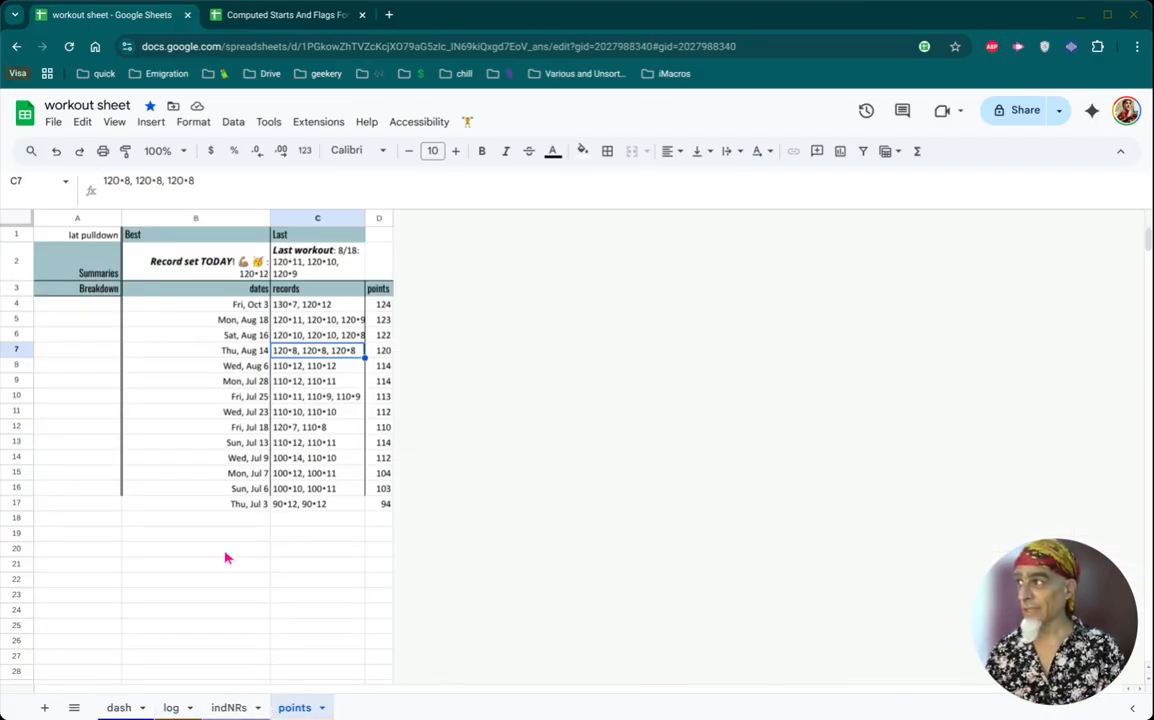
pyautogui.click(168, 268)
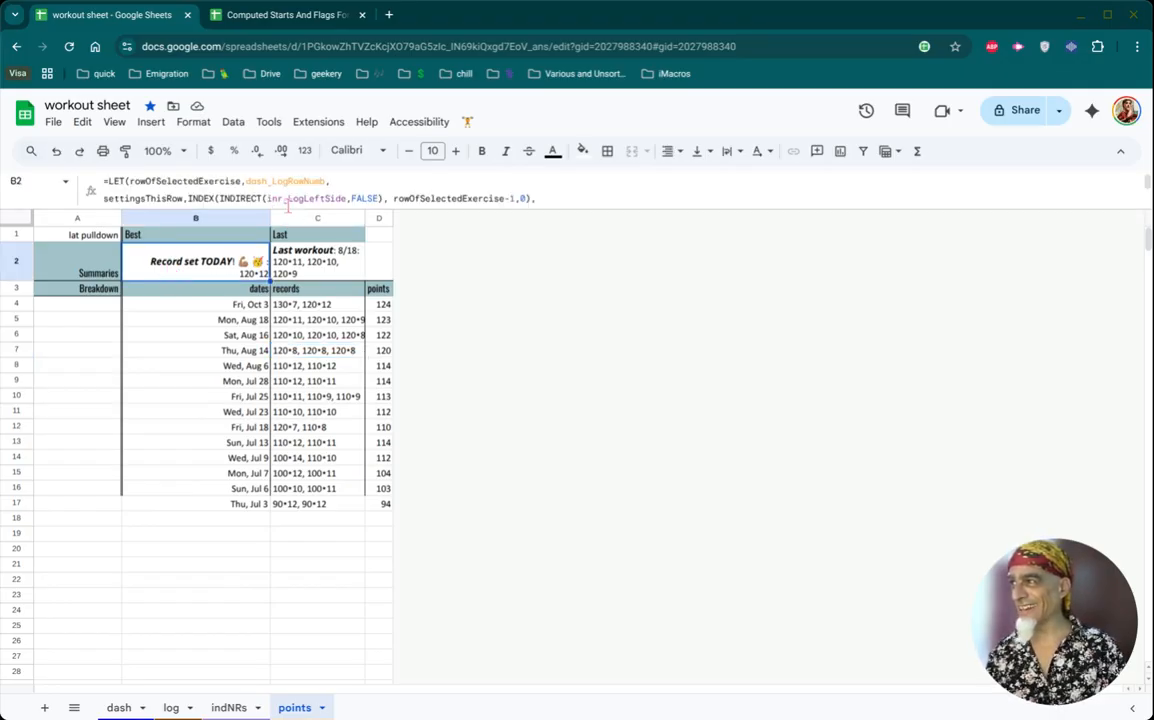
pyautogui.moveTo(265, 207); pyautogui.dragTo(260, 316)
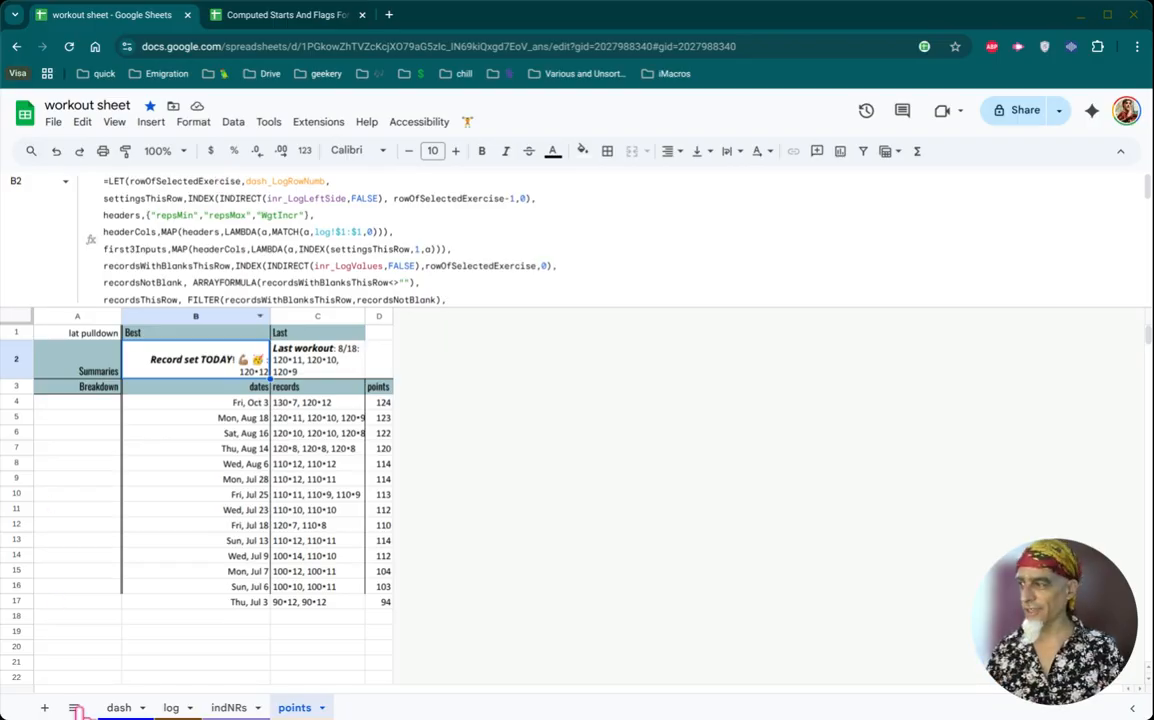
# - Reveal the hidden columns K to Y on the dash sheet and show the row number formula in L1
pyautogui.click(108, 707)
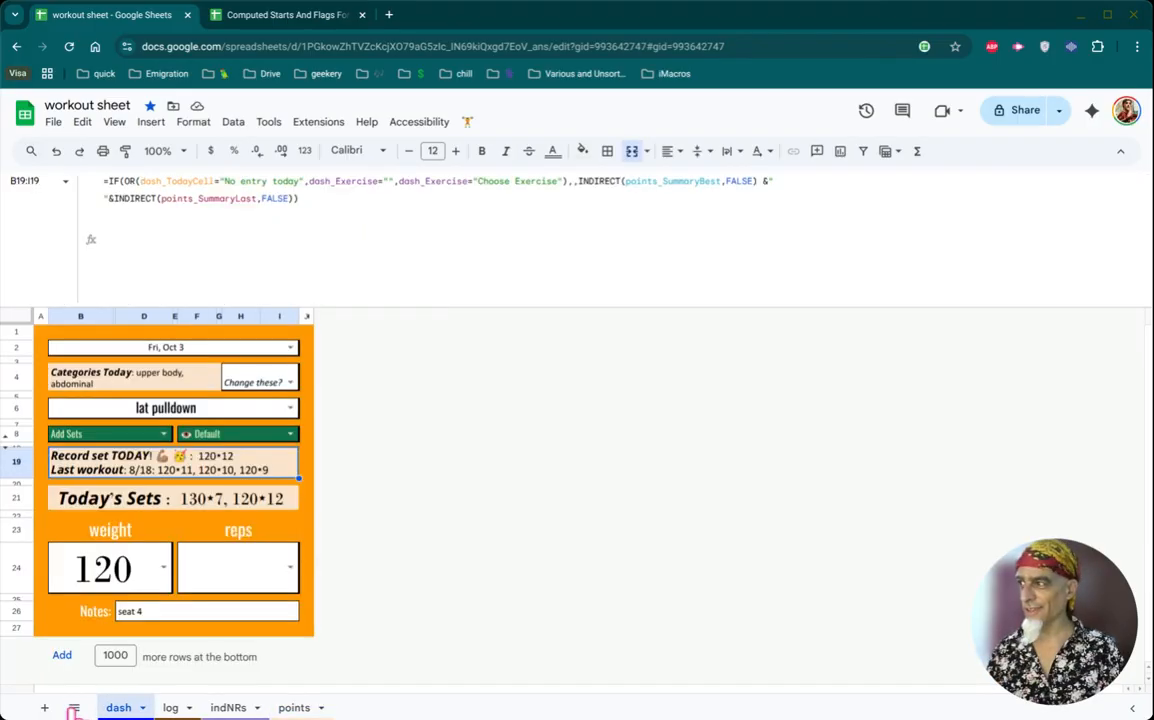
pyautogui.click(278, 319)
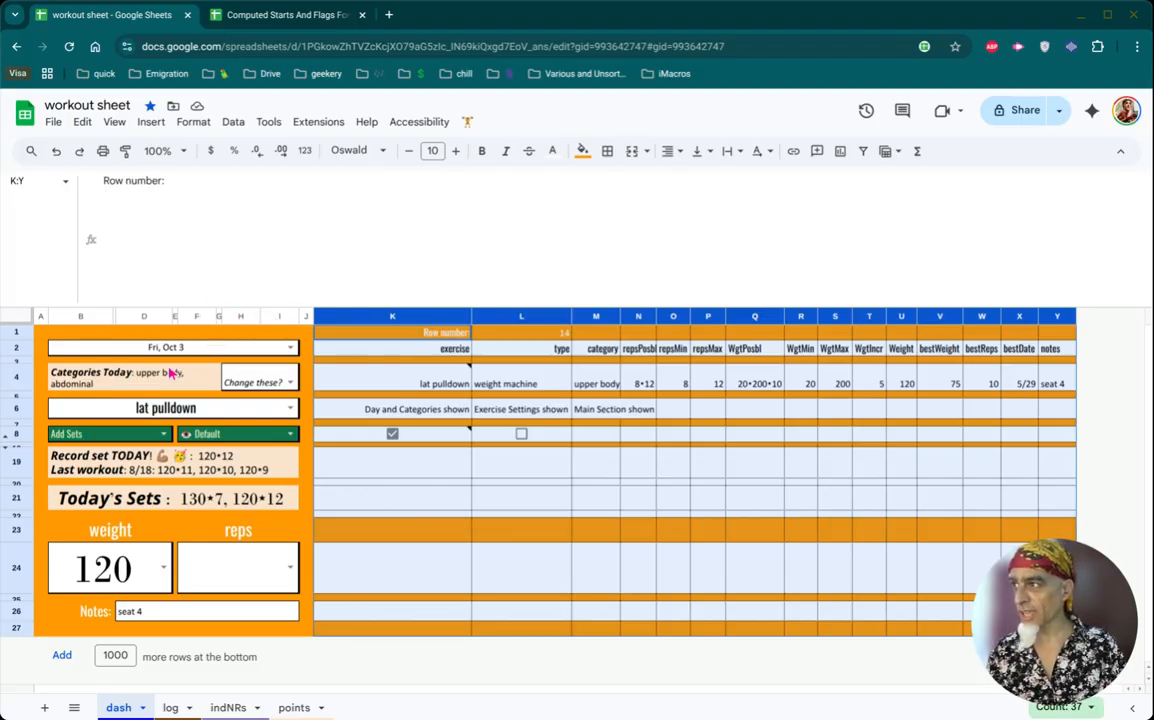
pyautogui.click(545, 334)
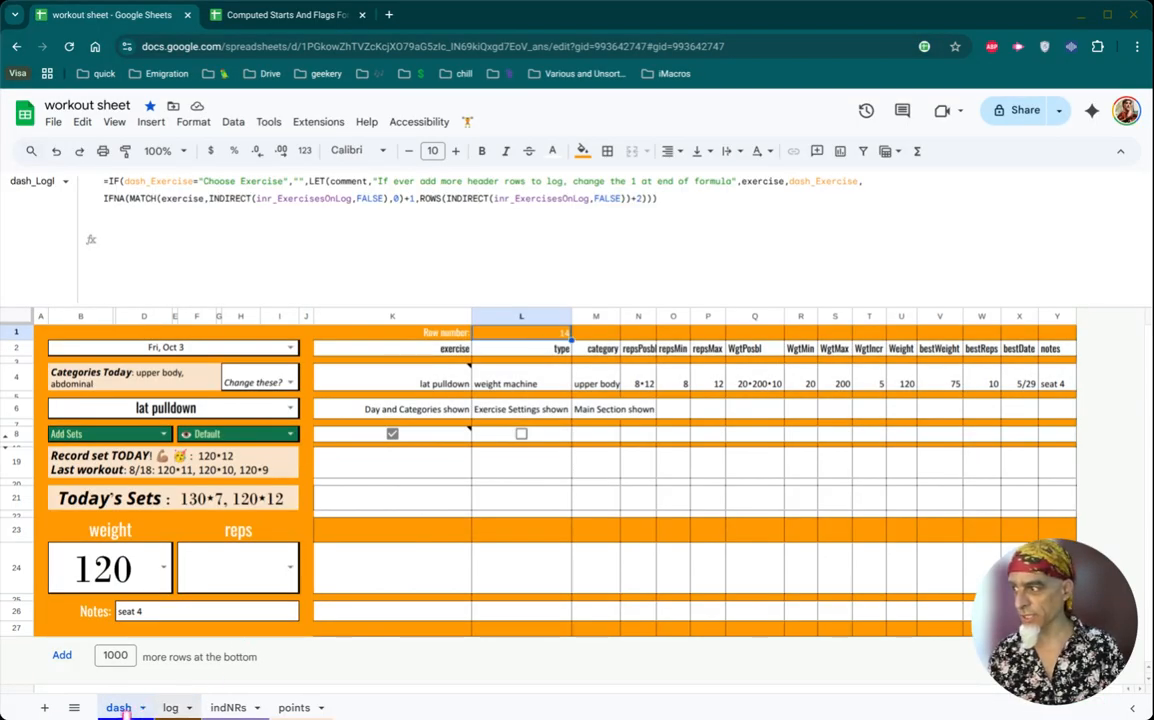
# - Inspect the lat pulldown cells for Sun Aug 17 and Mon Aug 18 on the log sheet
pyautogui.click(170, 708)
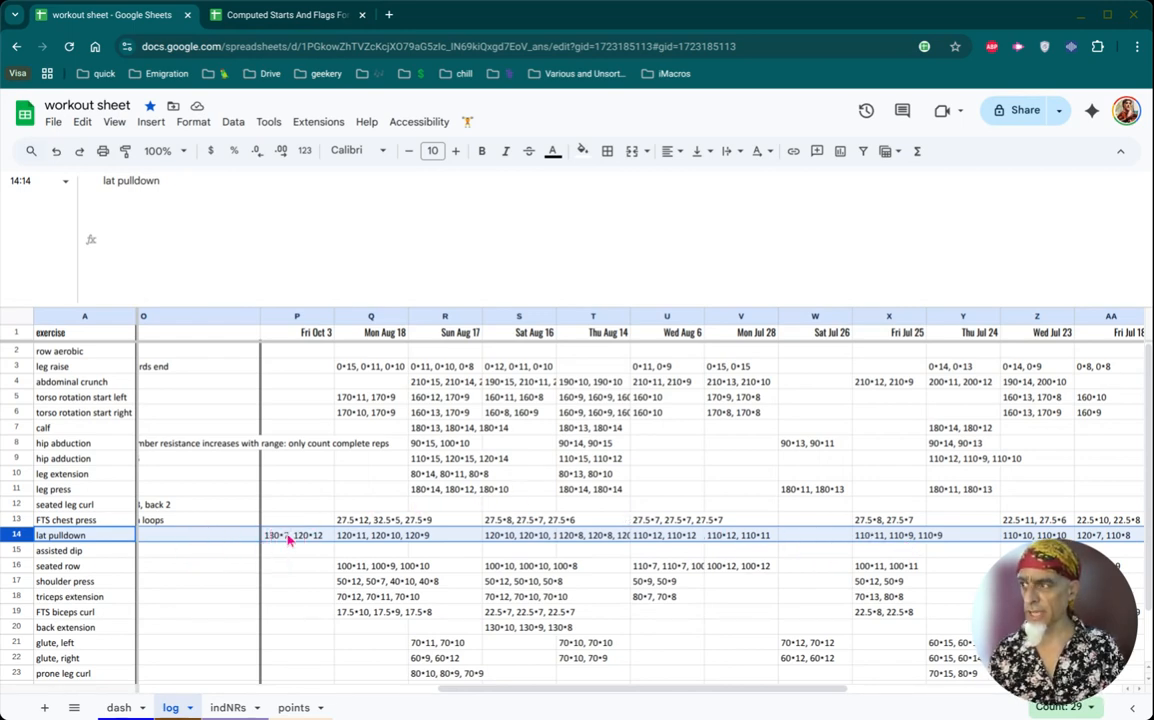
pyautogui.click(437, 540)
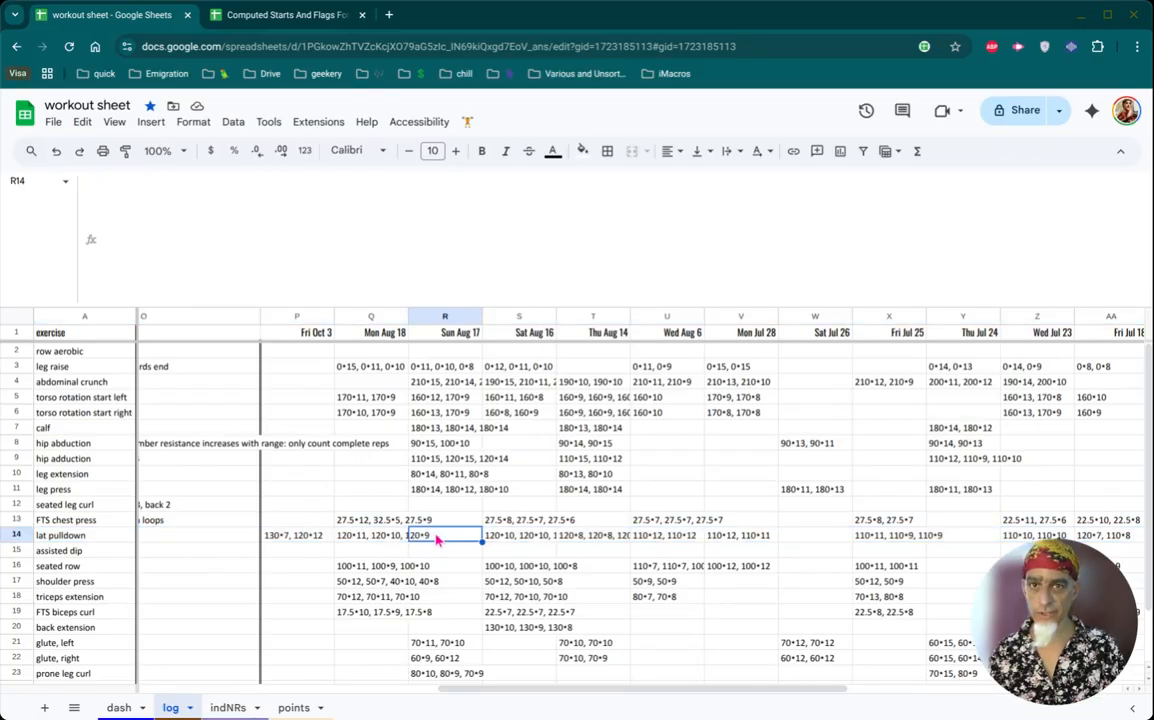
pyautogui.click(343, 539)
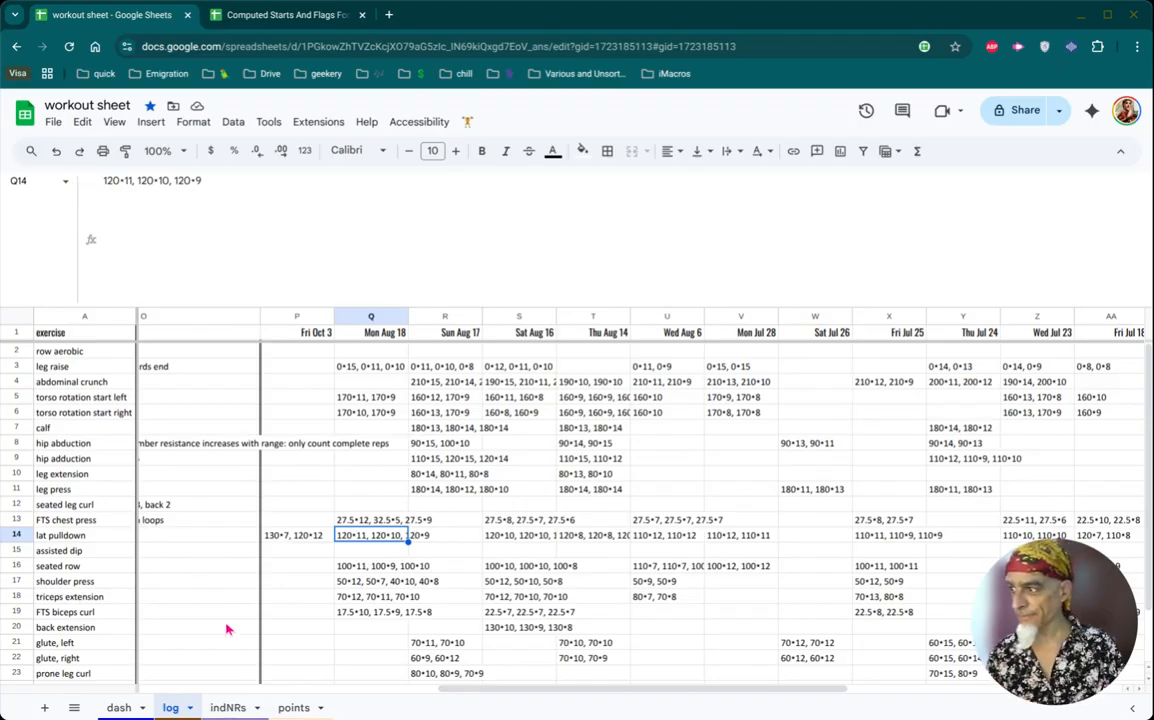
# - Return to the Best summary formula on the points sheet and enlarge the formula bar further to read its opening definitions
pyautogui.click(292, 708)
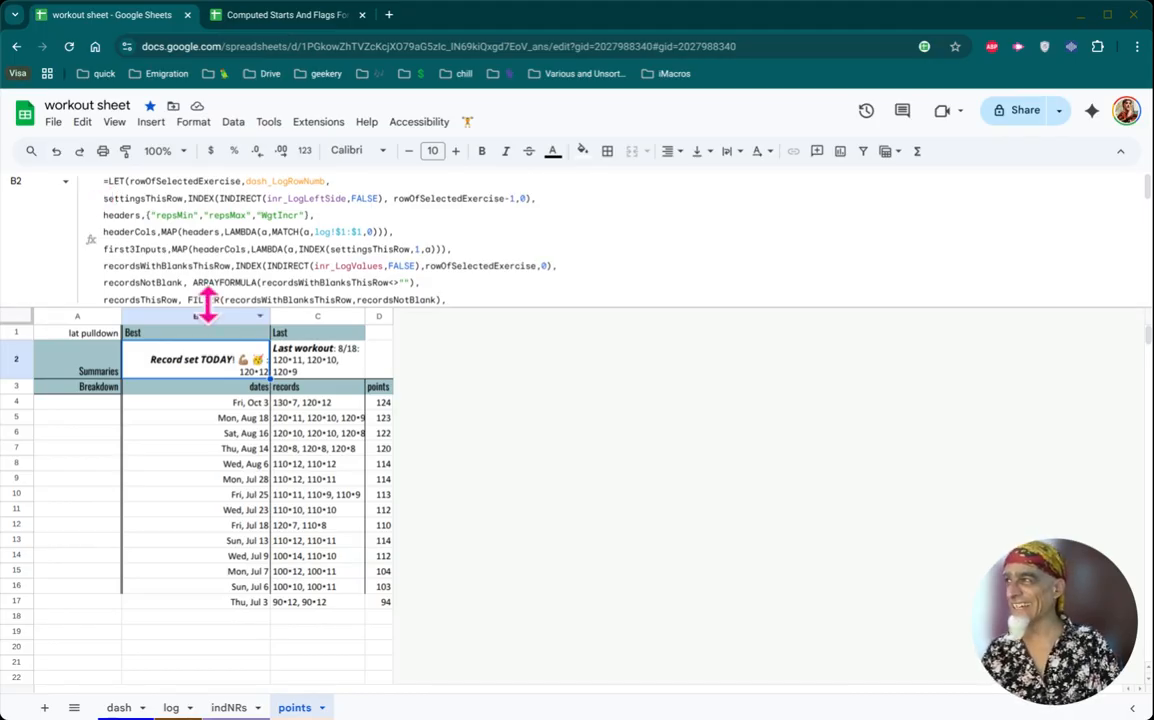
pyautogui.moveTo(207, 303); pyautogui.dragTo(211, 343)
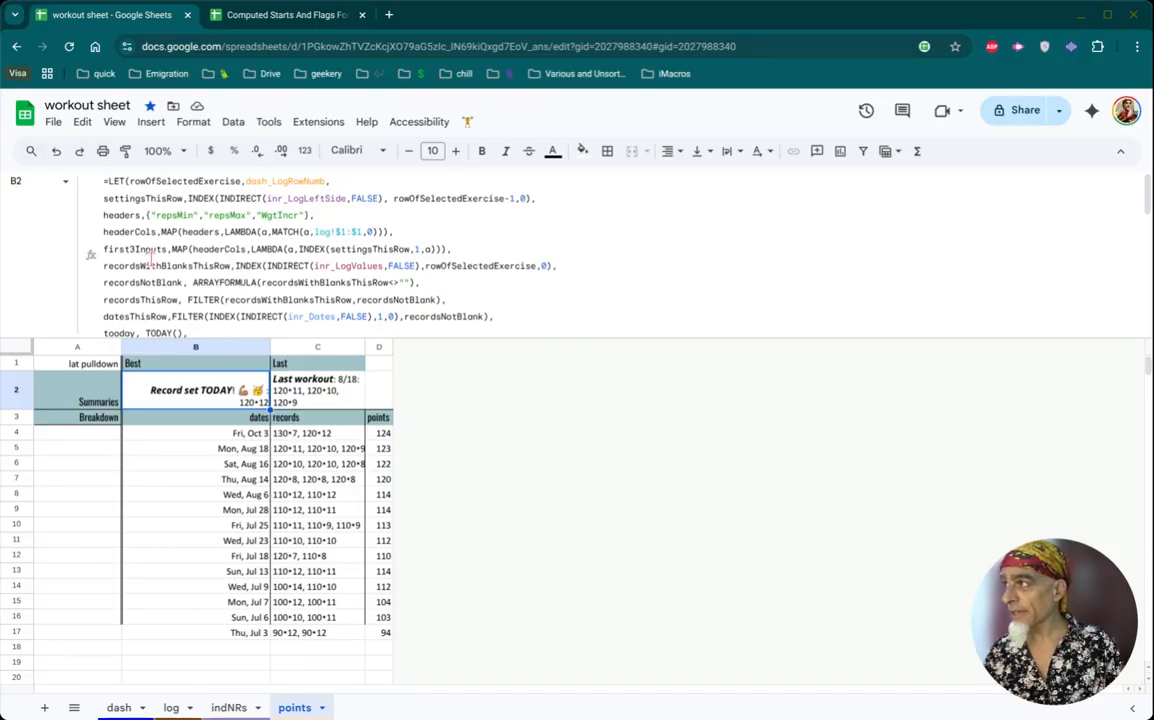
pyautogui.scroll(-1, 150, 258)
pyautogui.scroll(1, 150, 260)
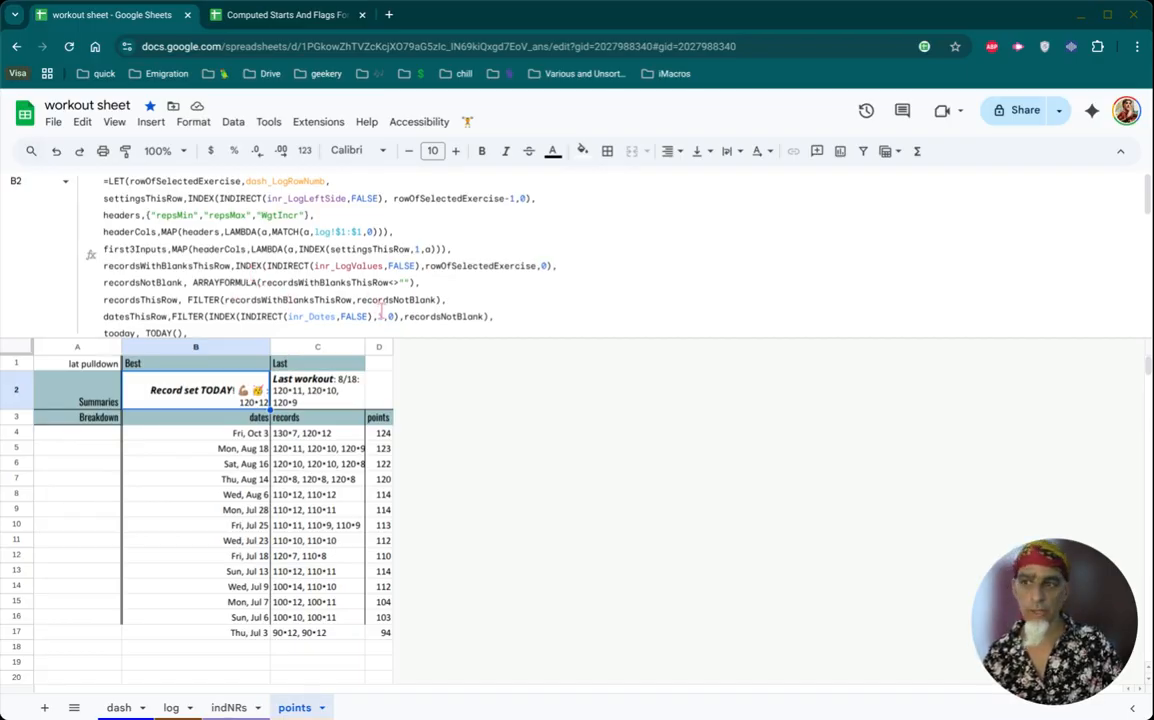
# - Examine the FILTER function and its arguments in recordsThisRow and datesThisRow, plus the definitions that follow down to pointsAllDates
pyautogui.doubleClick(203, 299)
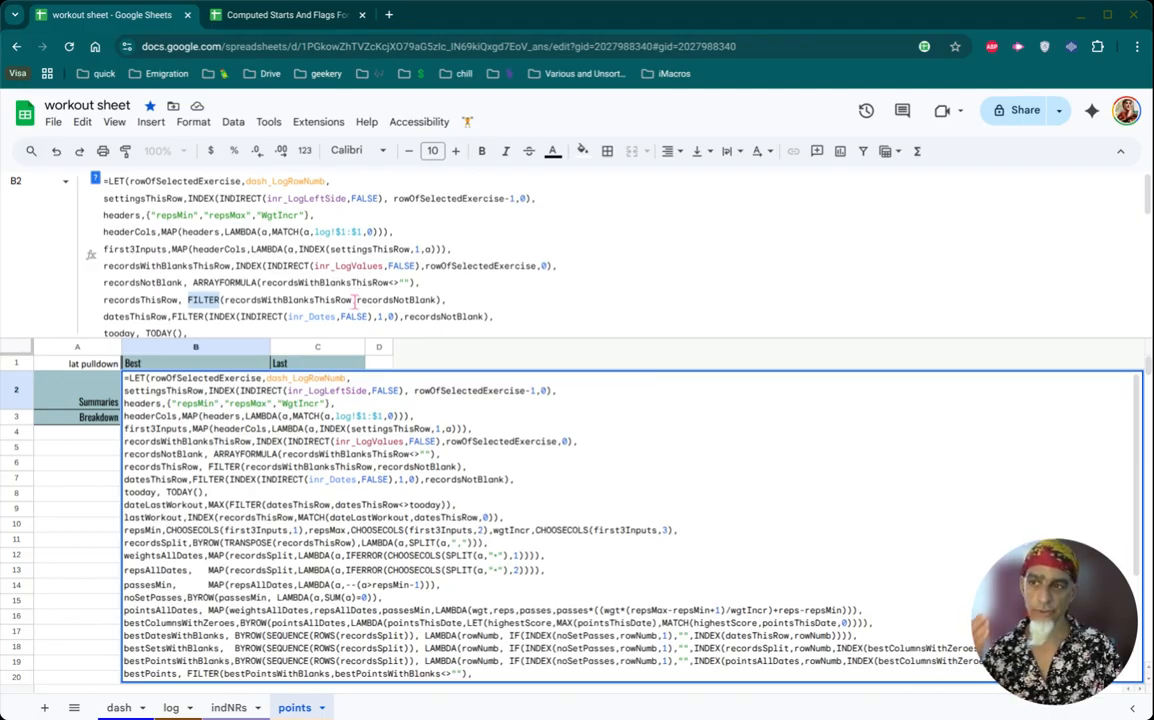
pyautogui.doubleClick(256, 299)
pyautogui.doubleClick(397, 300)
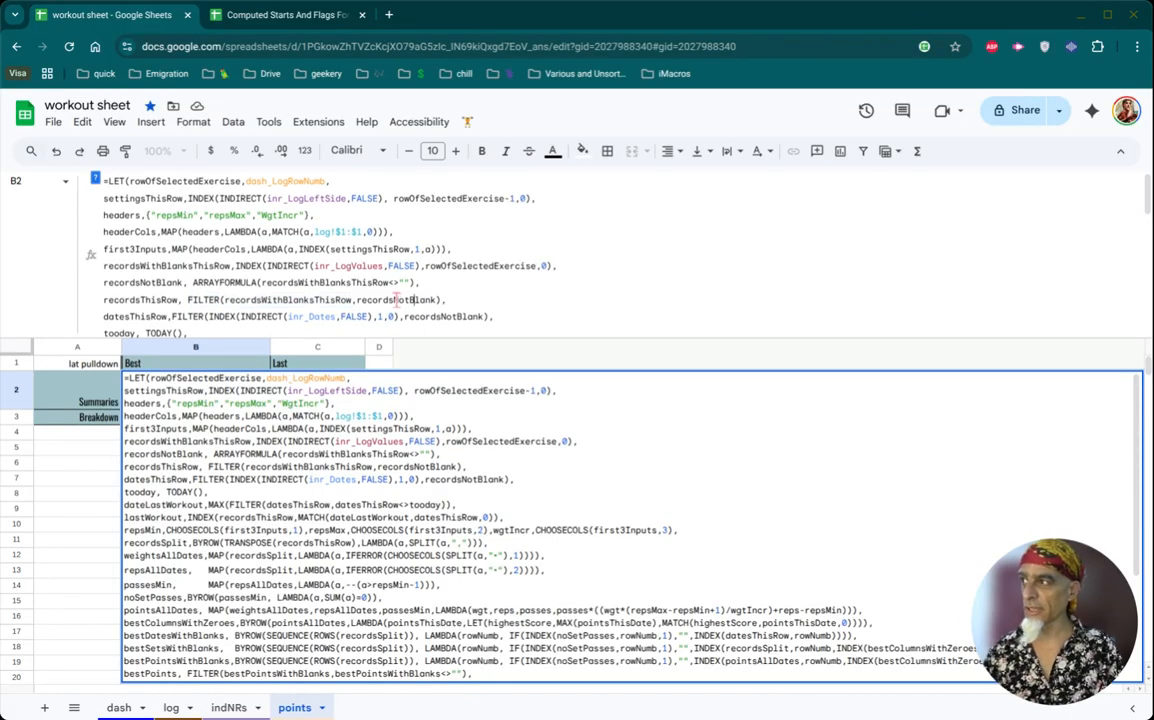
pyautogui.doubleClick(417, 317)
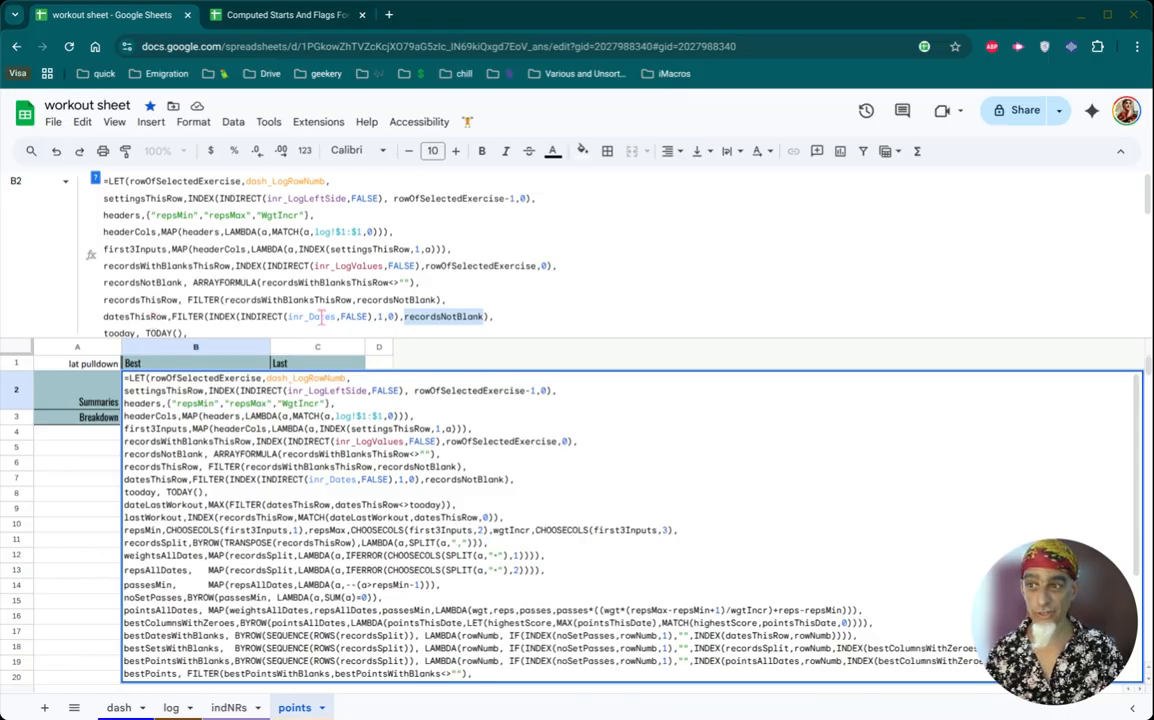
pyautogui.scroll(-3, 313, 317)
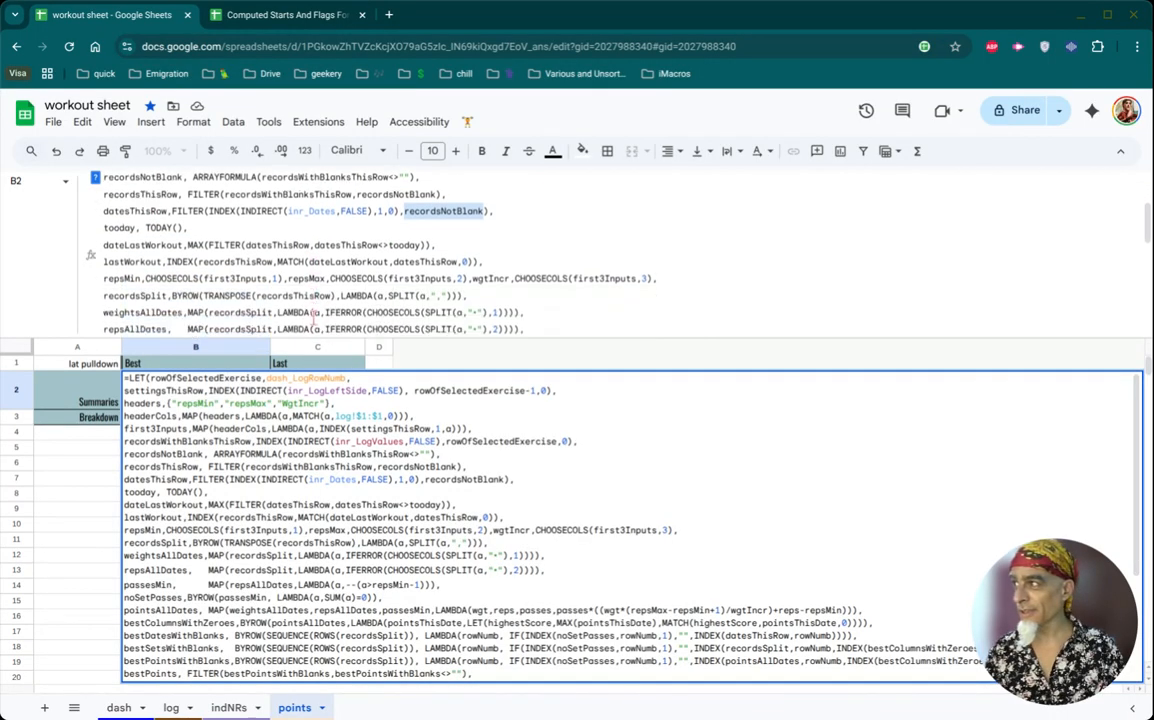
pyautogui.scroll(-2, 135, 240)
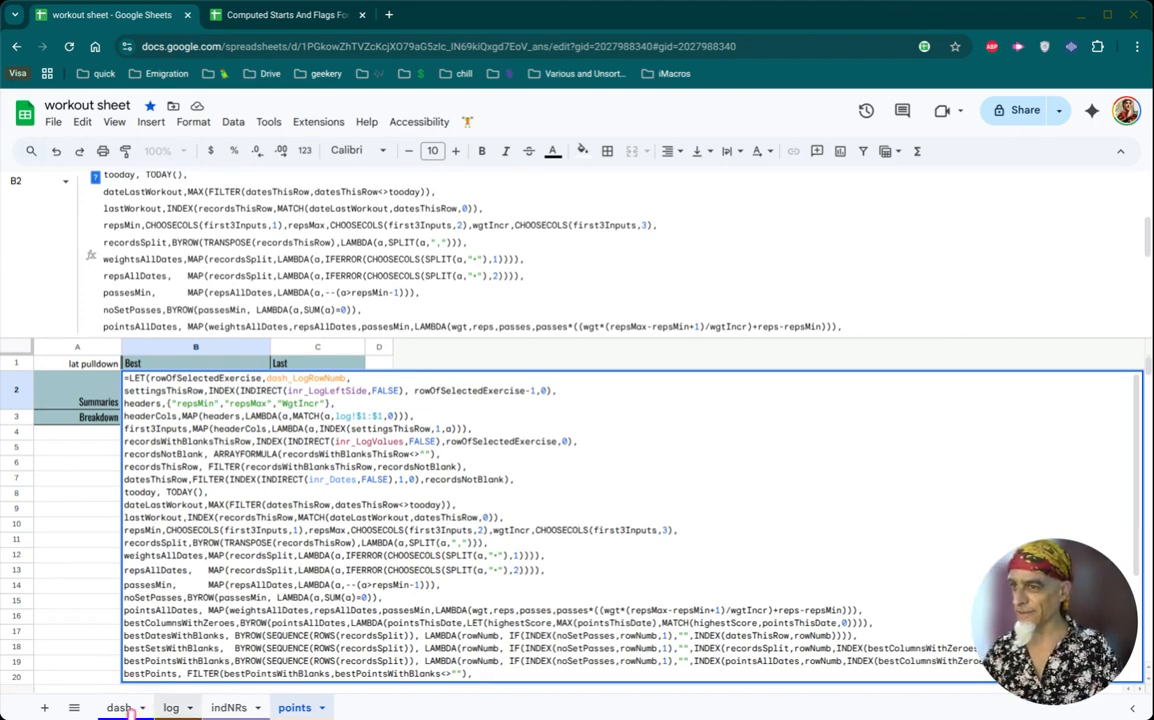
# - Examine the exercise settings columns and the neighbouring dated workout columns on the log sheet
pyautogui.click(171, 707)
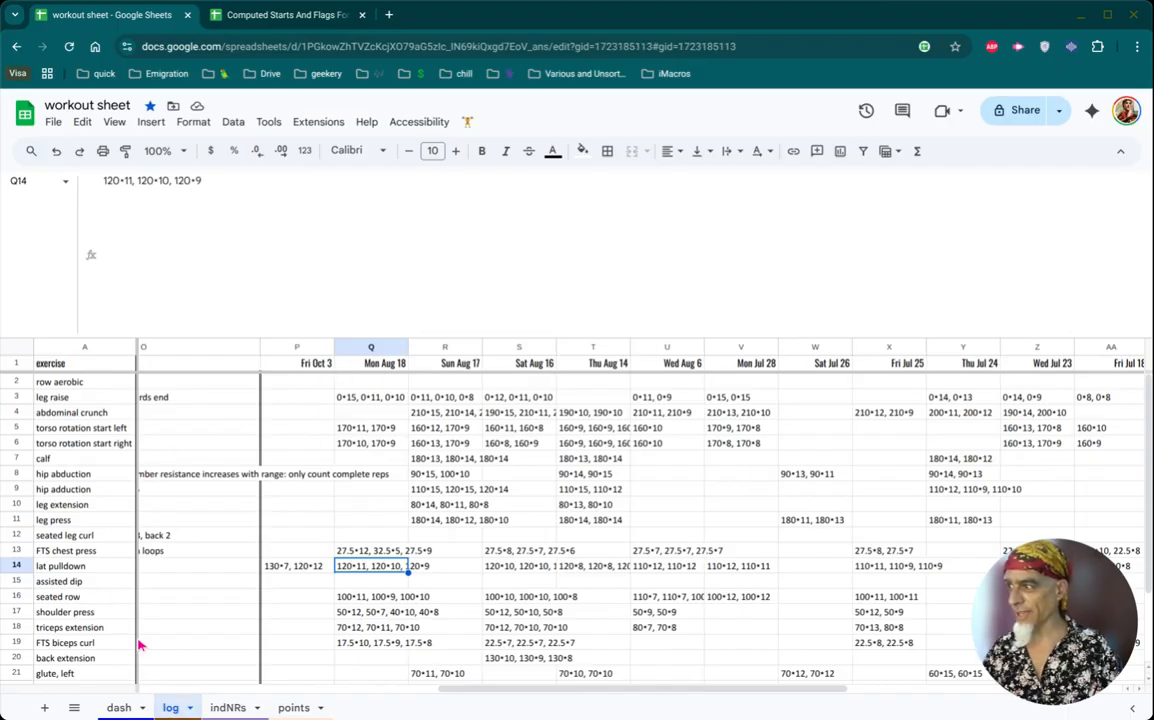
pyautogui.moveTo(458, 689); pyautogui.dragTo(122, 700)
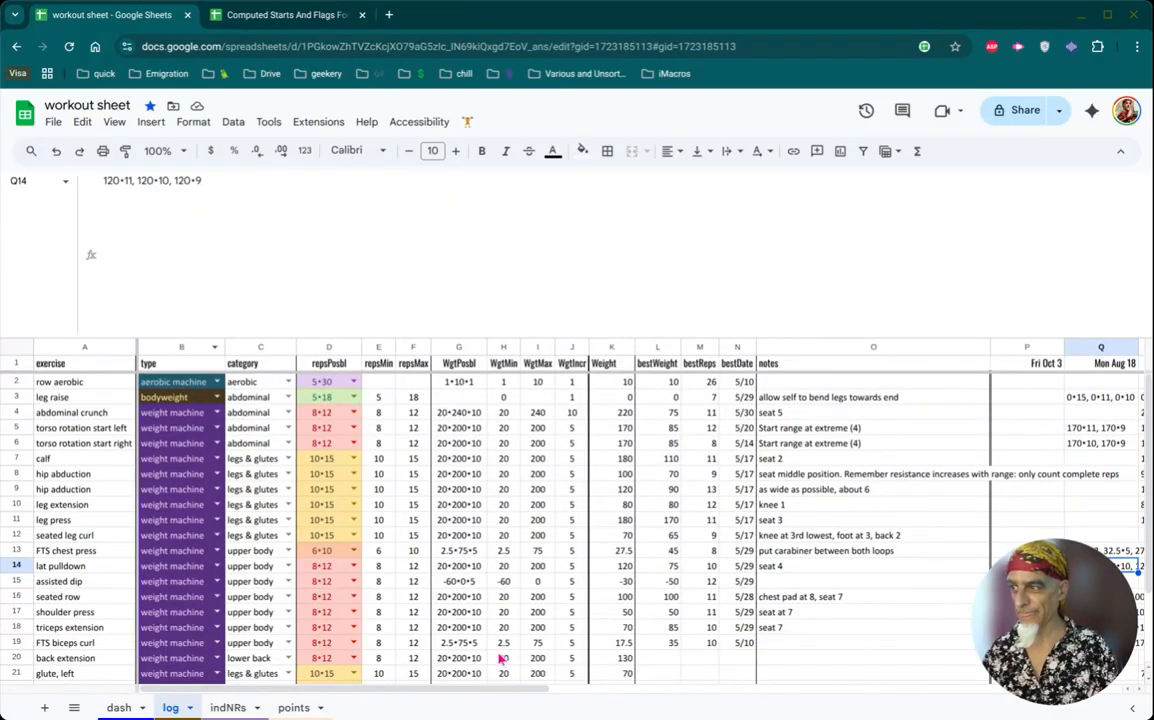
pyautogui.moveTo(471, 689); pyautogui.dragTo(684, 677)
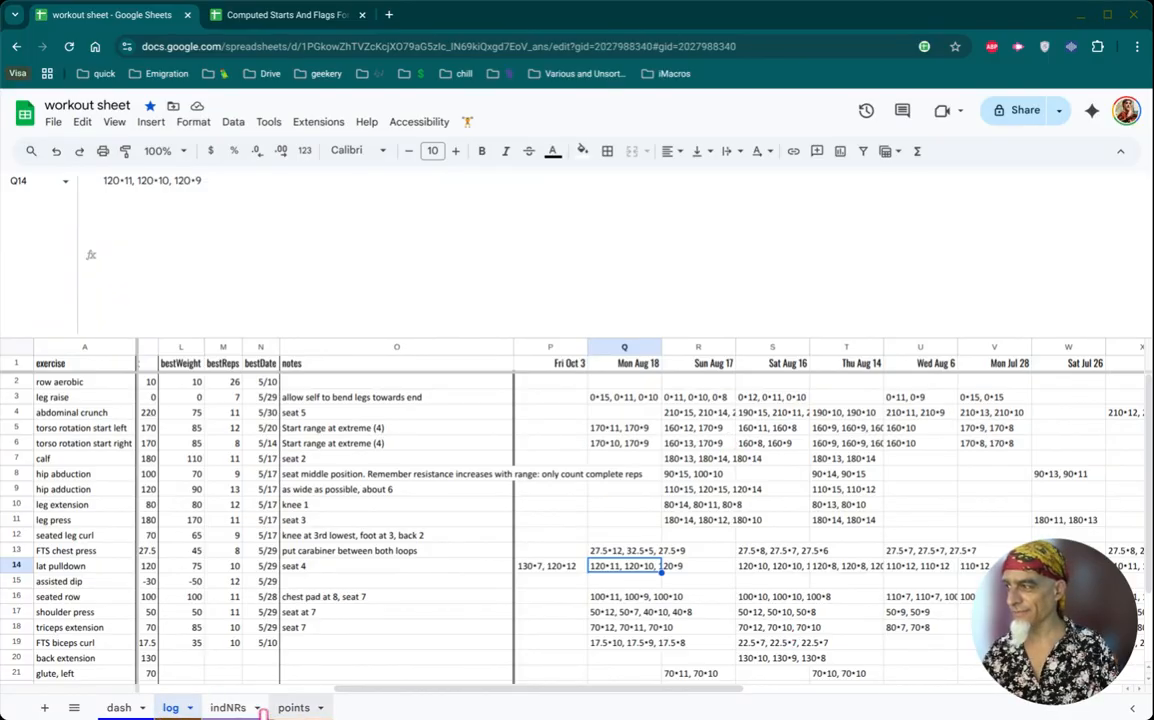
# - Read the Best summary formula on the points sheet through to its bestSummary definition, and leave the formula without editing it
pyautogui.click(290, 707)
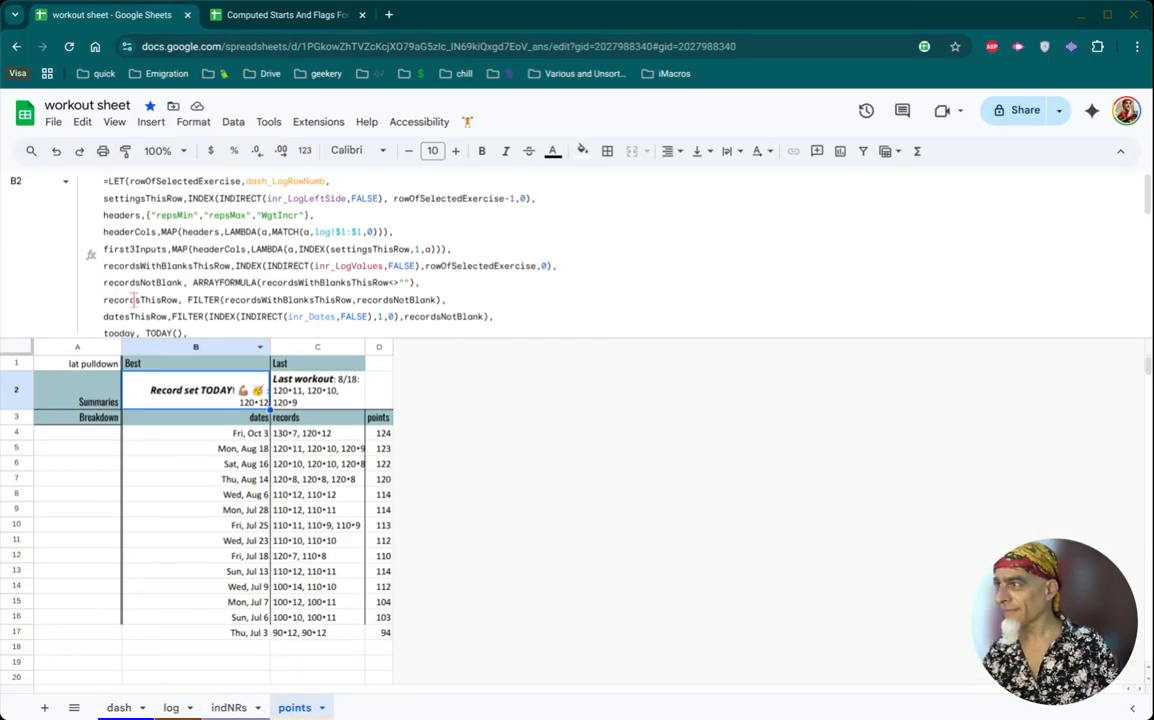
pyautogui.scroll(-2, 150, 295)
pyautogui.scroll(-2, 156, 313)
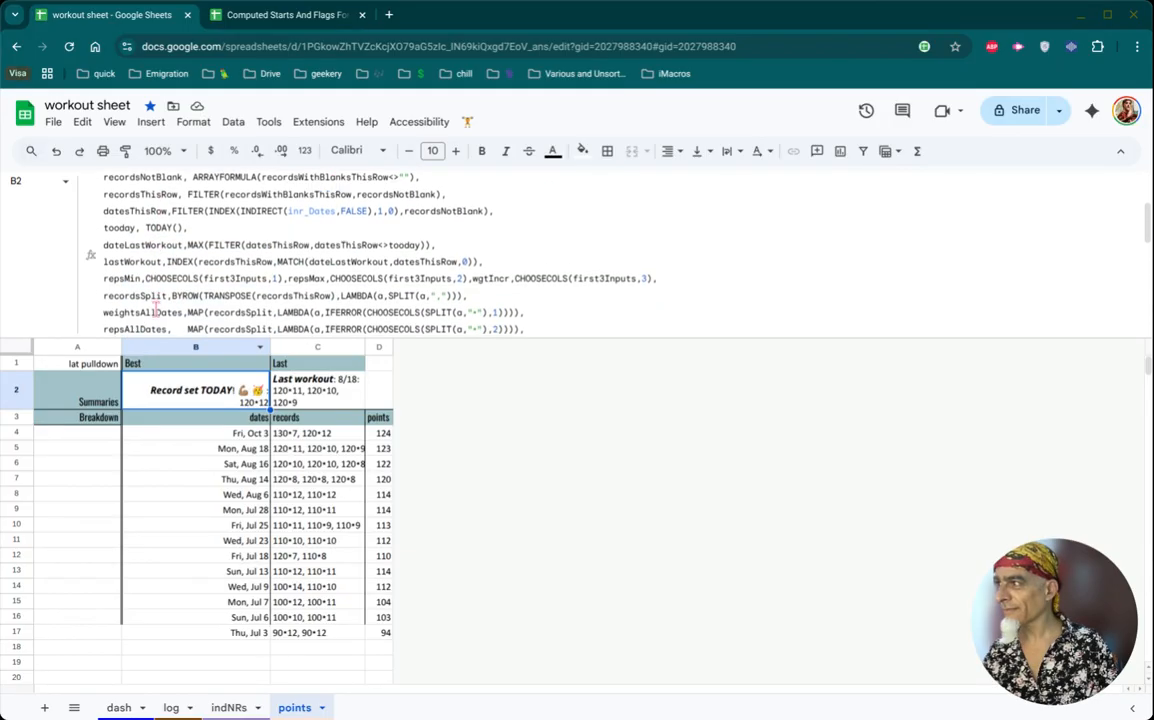
pyautogui.scroll(-2, 156, 311)
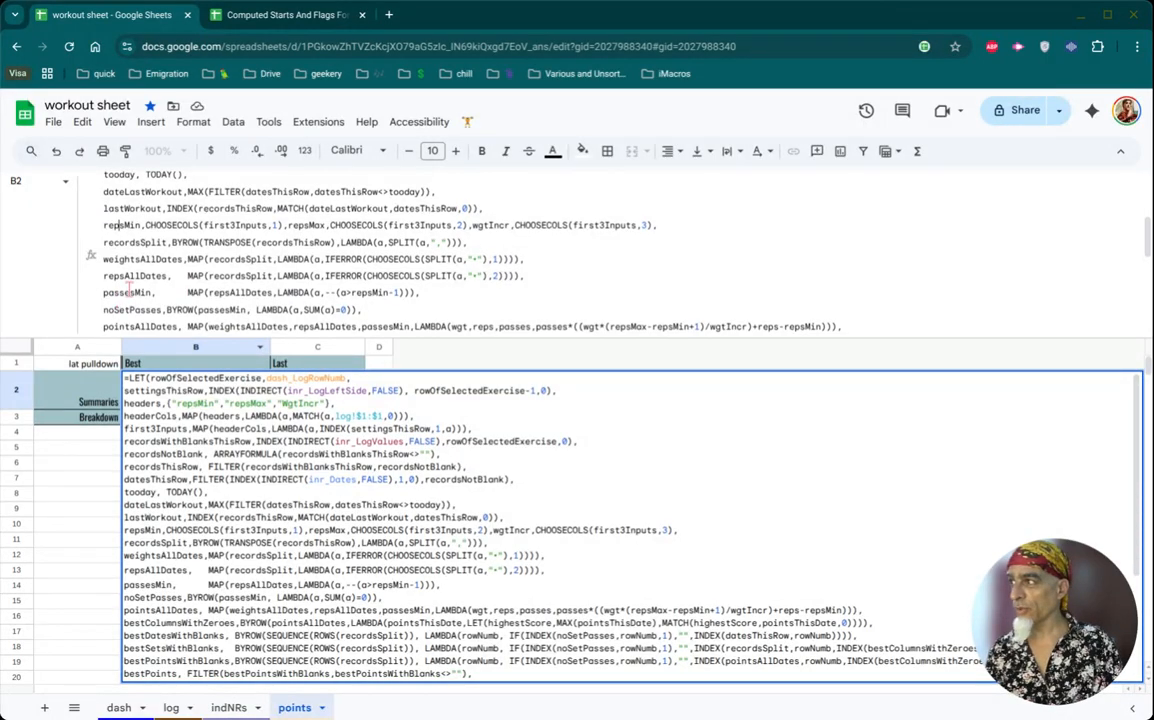
pyautogui.scroll(-1, 130, 290)
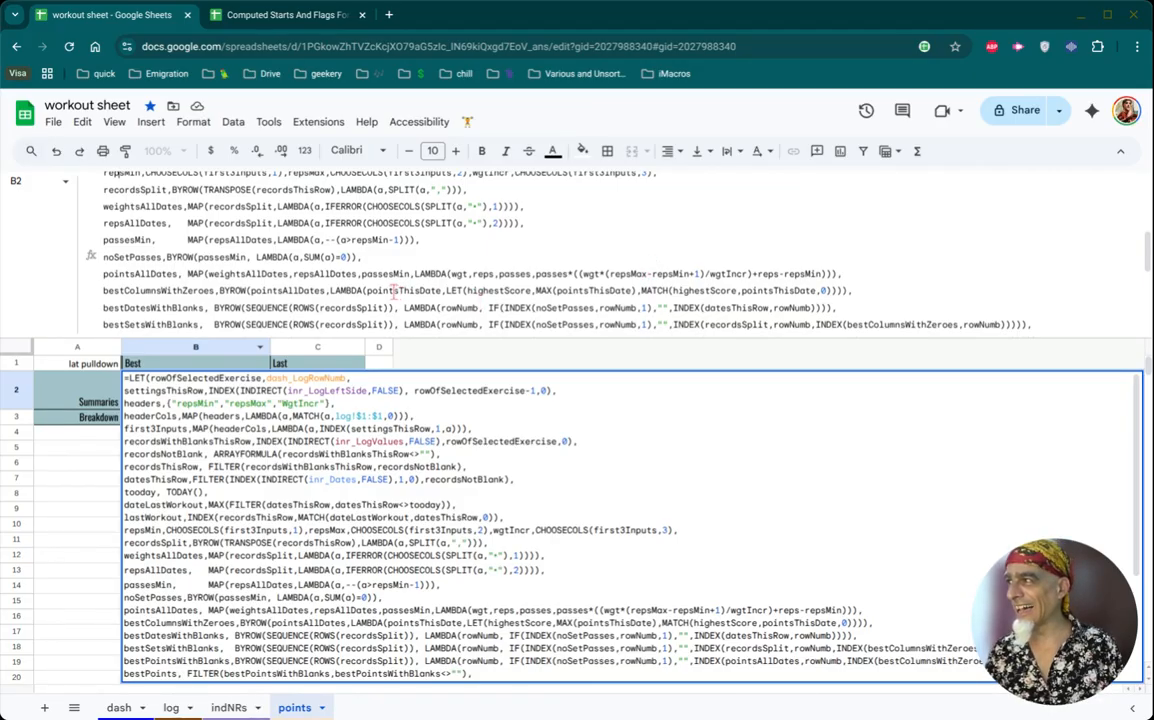
pyautogui.scroll(-1, 395, 290)
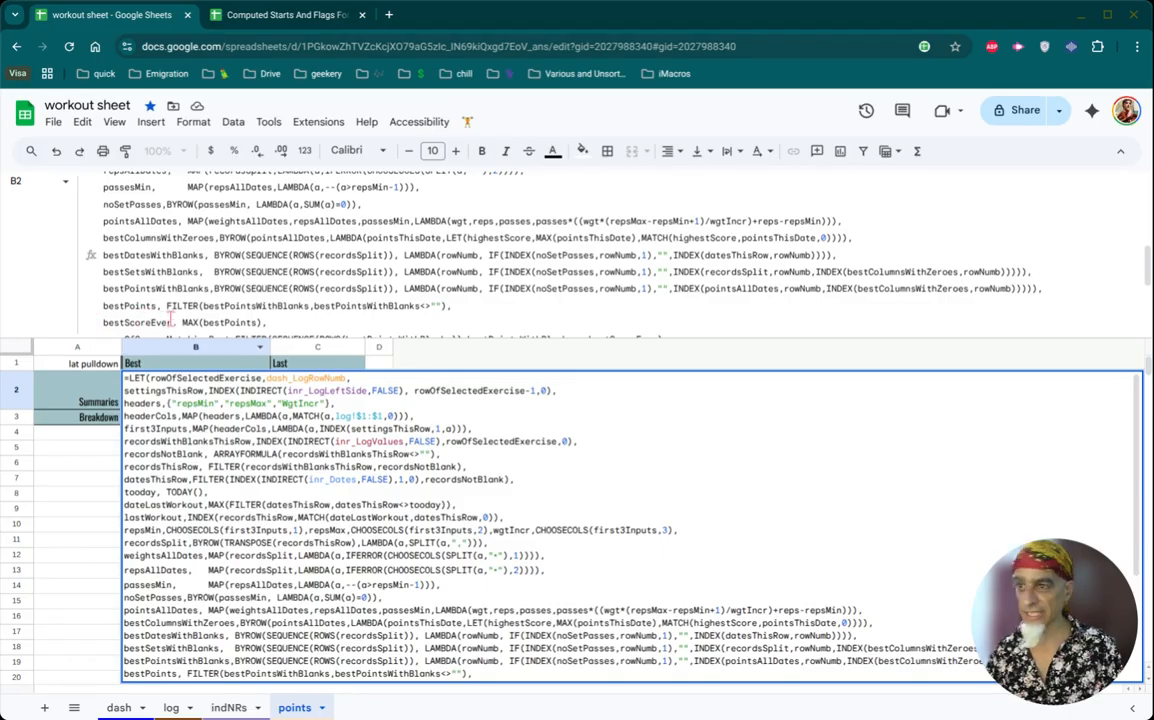
pyautogui.scroll(-1, 170, 320)
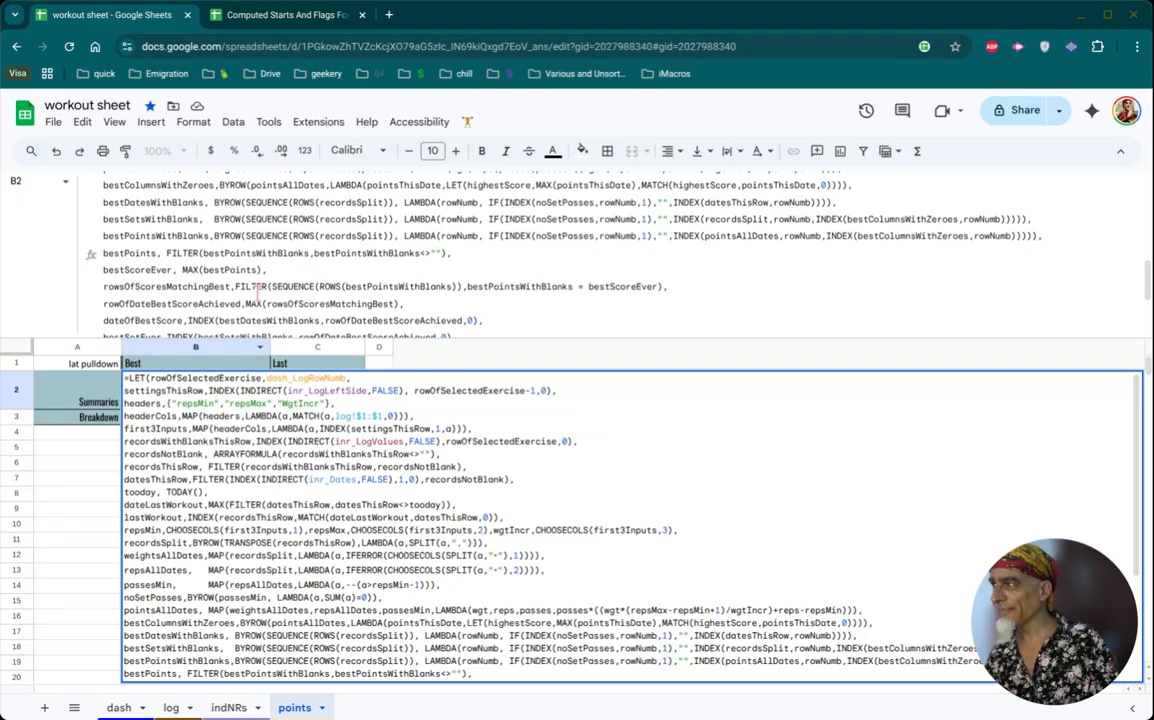
pyautogui.scroll(-2, 257, 290)
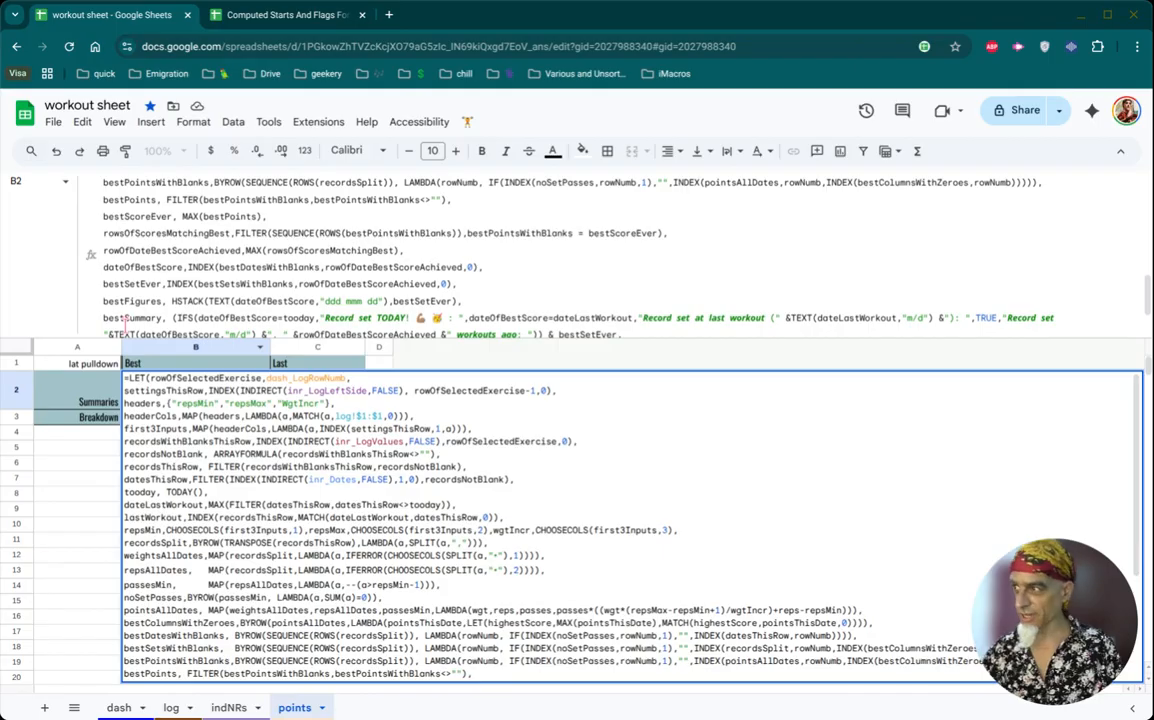
pyautogui.press('Escape')
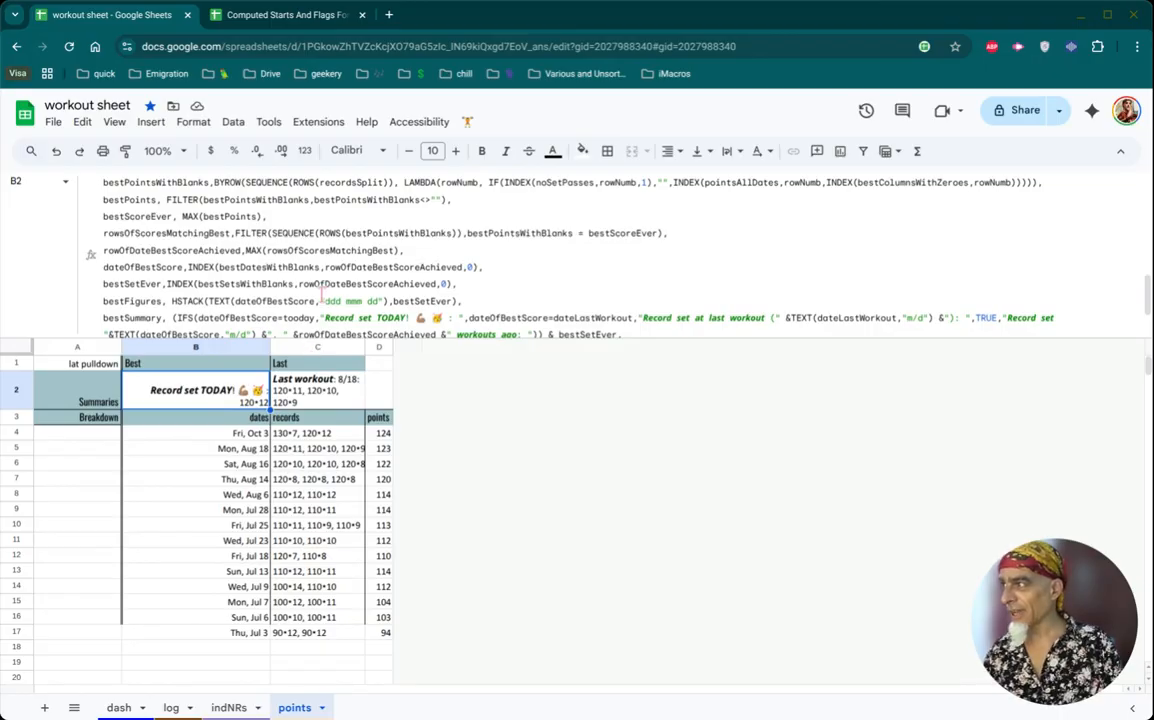
# - Read the Best summary formula's closing definitions, from bestSummary to the stacked result, and check the dates header and first date in the breakdown
pyautogui.scroll(-1, 250, 275)
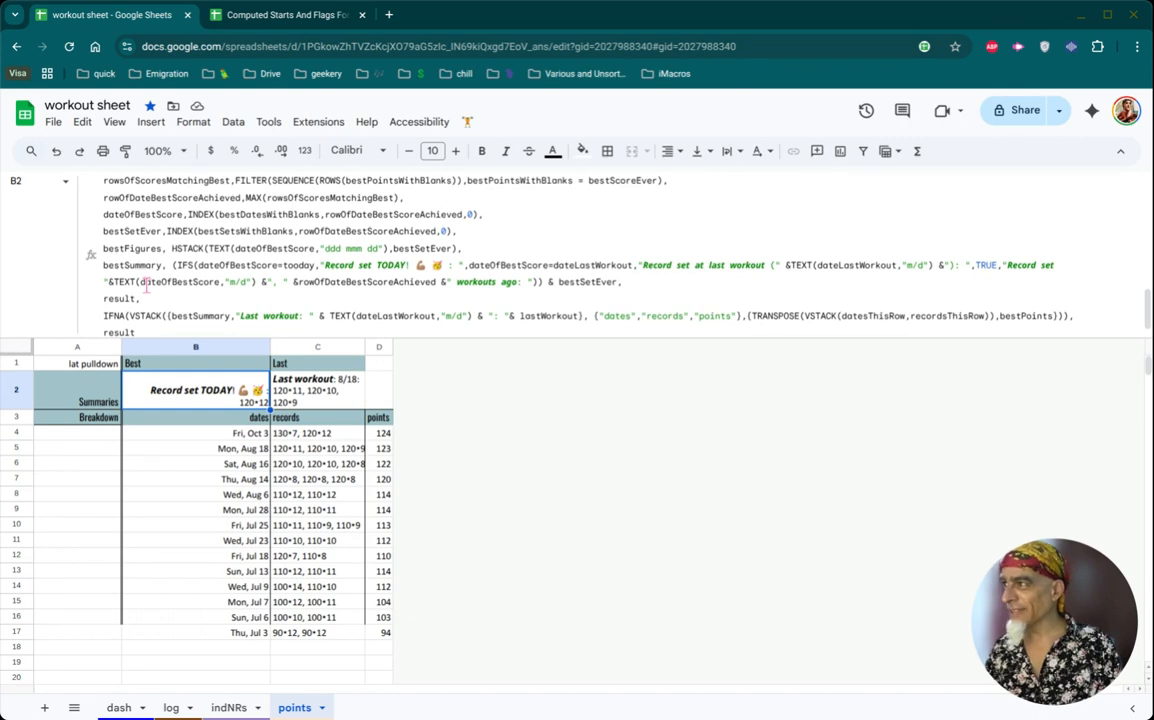
pyautogui.scroll(-1, 146, 284)
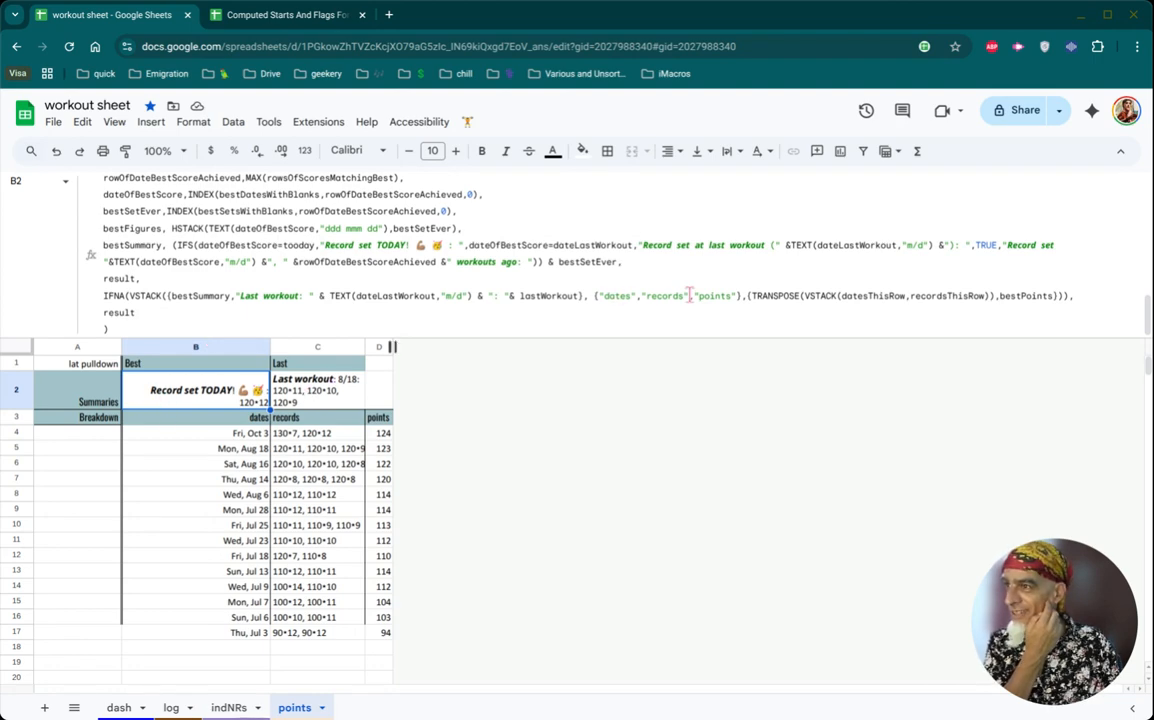
pyautogui.click(206, 432)
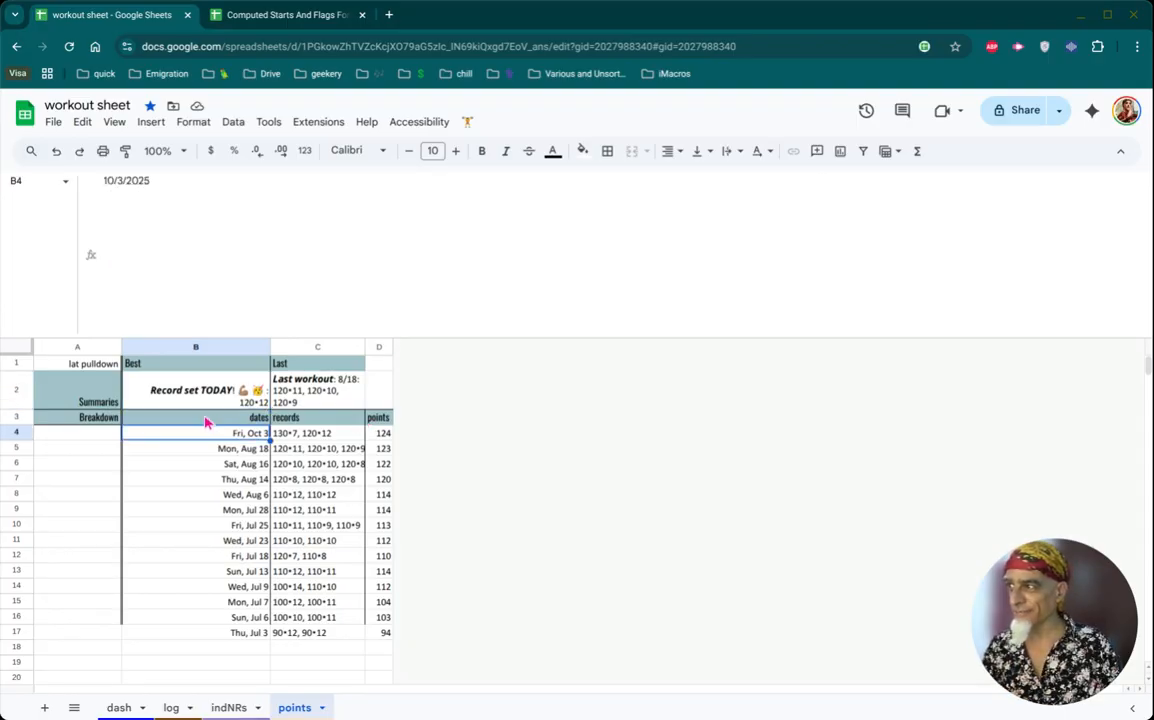
pyautogui.click(205, 420)
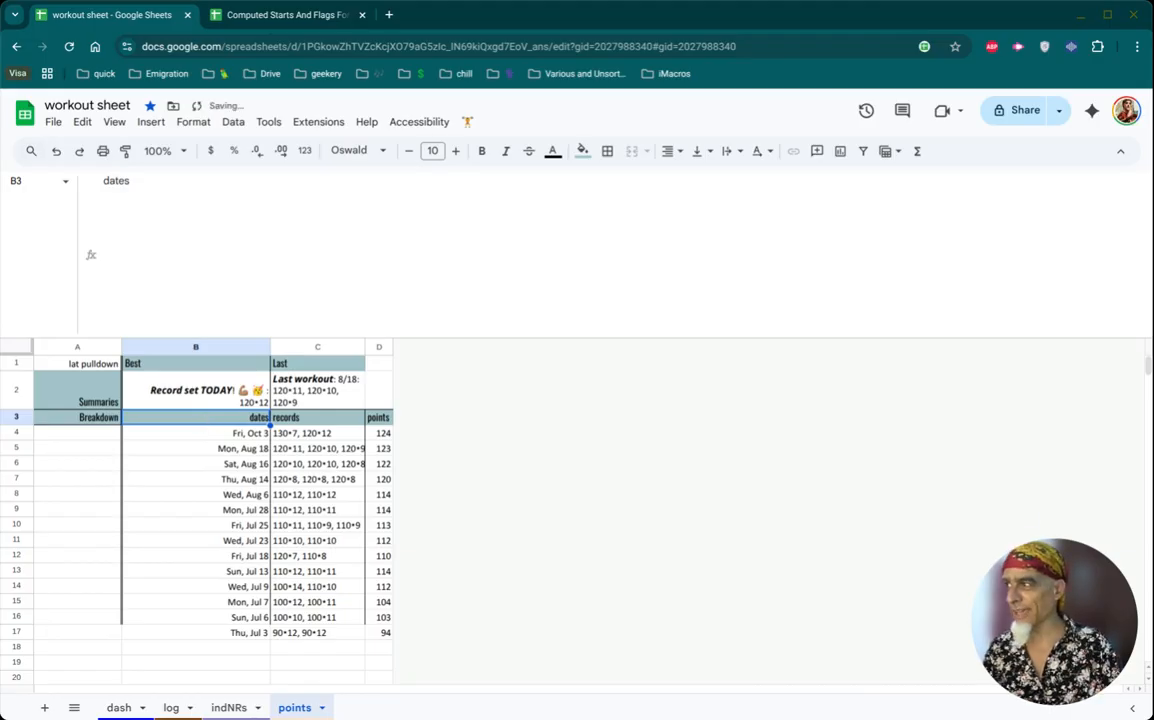
pyautogui.click(180, 398)
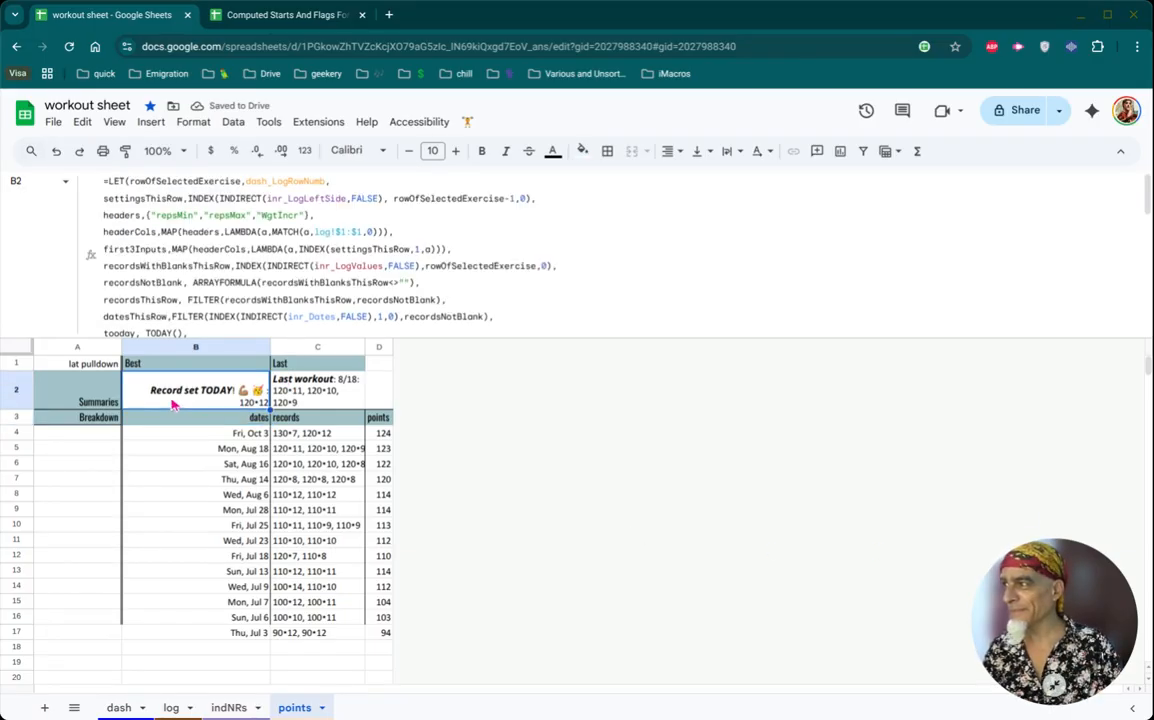
pyautogui.scroll(-10, 300, 220)
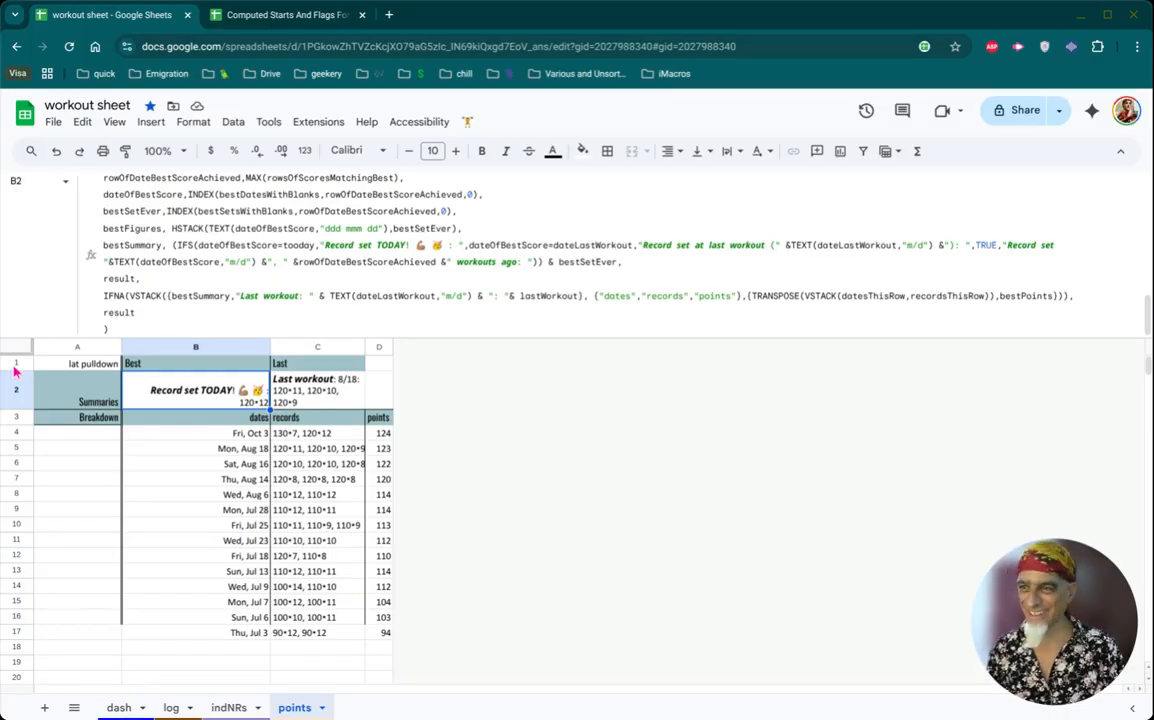
# - Switch the dash sheet's exercise to abdominal crunch and view its best, last and points breakdown on the points sheet
pyautogui.click(116, 708)
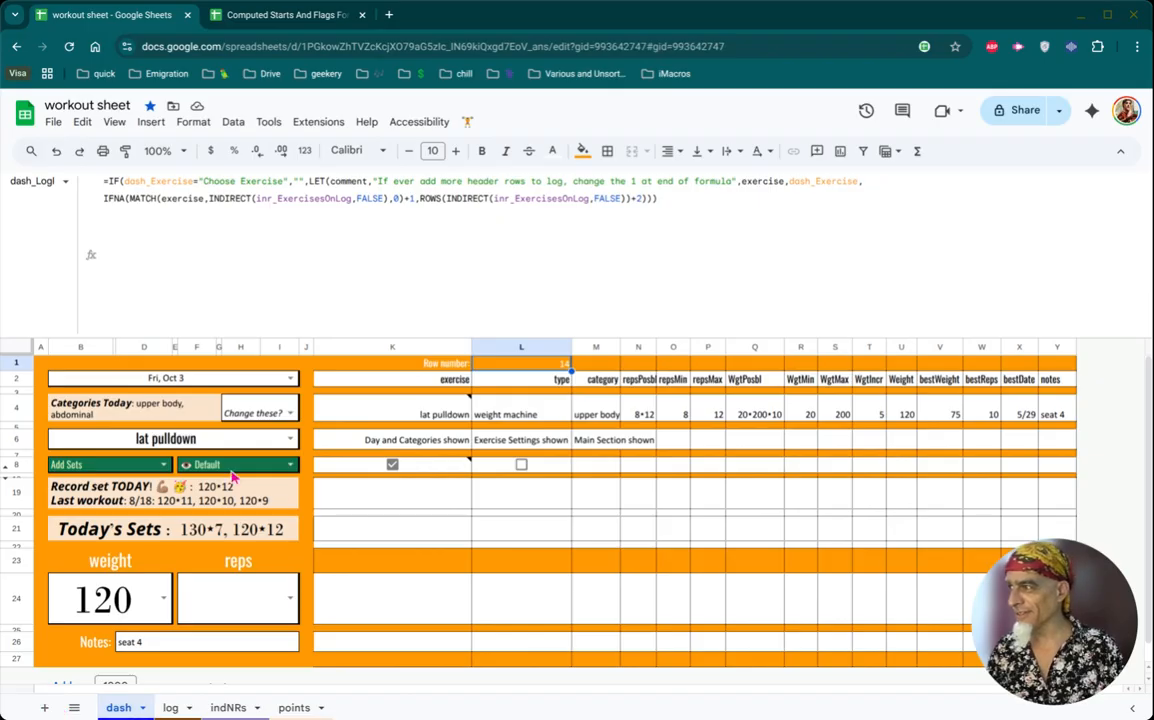
pyautogui.doubleClick(254, 443)
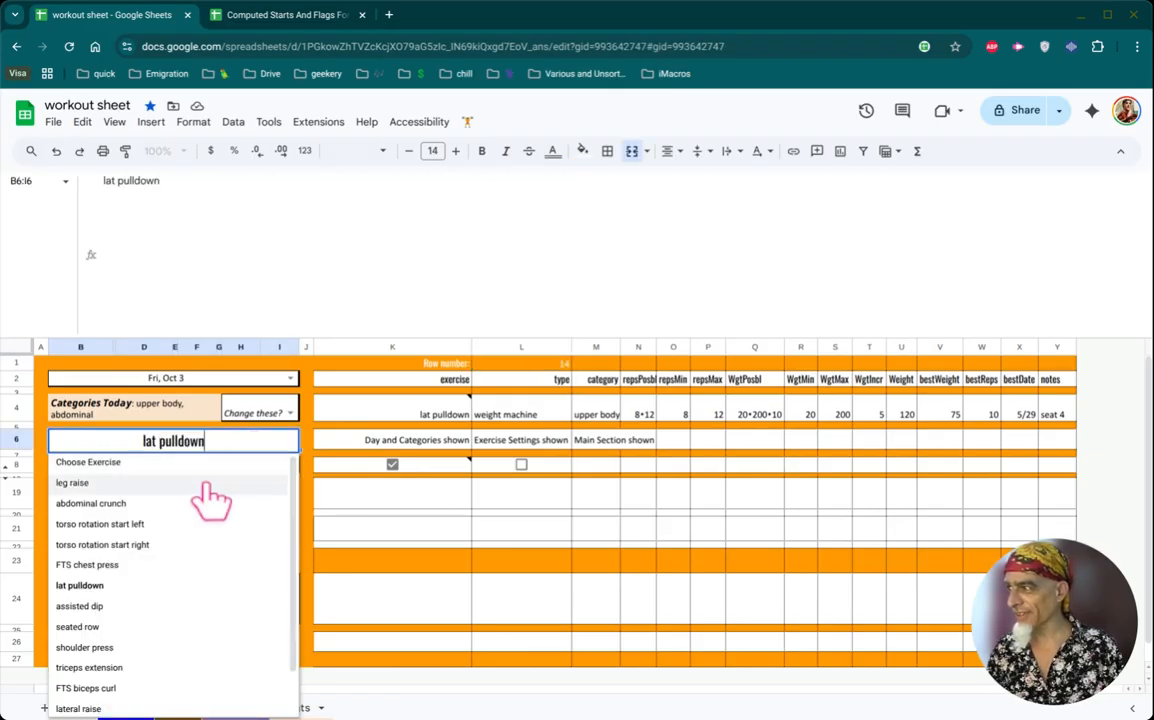
pyautogui.click(168, 505)
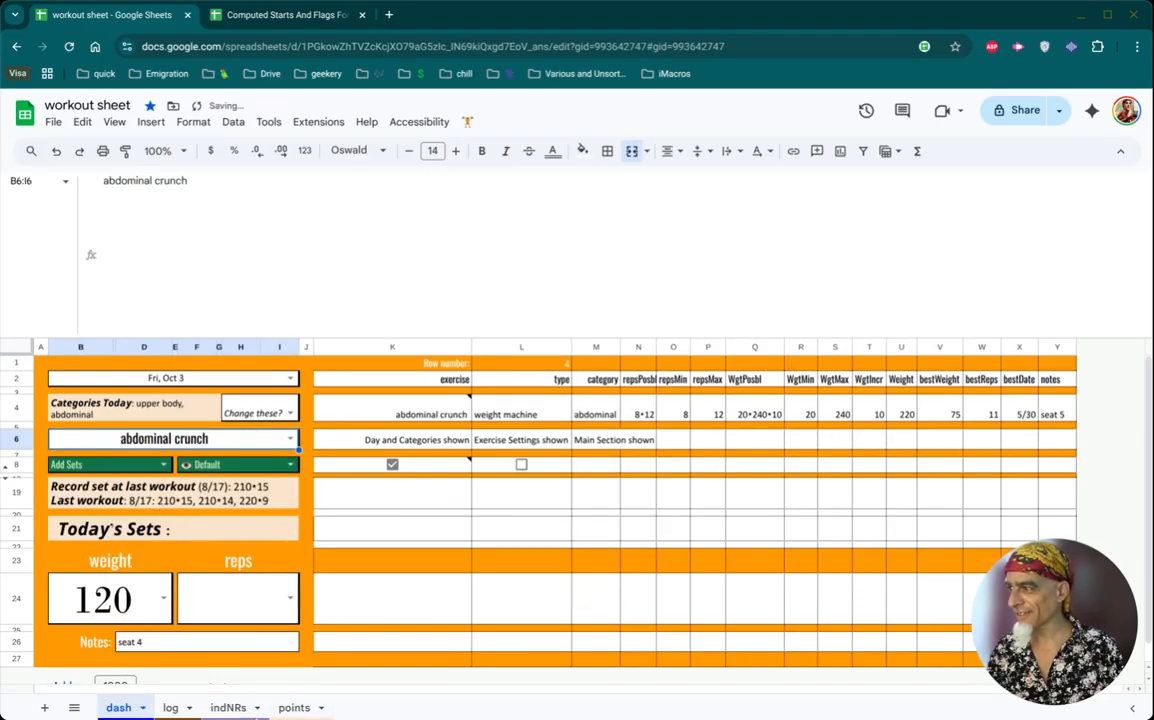
pyautogui.click(287, 707)
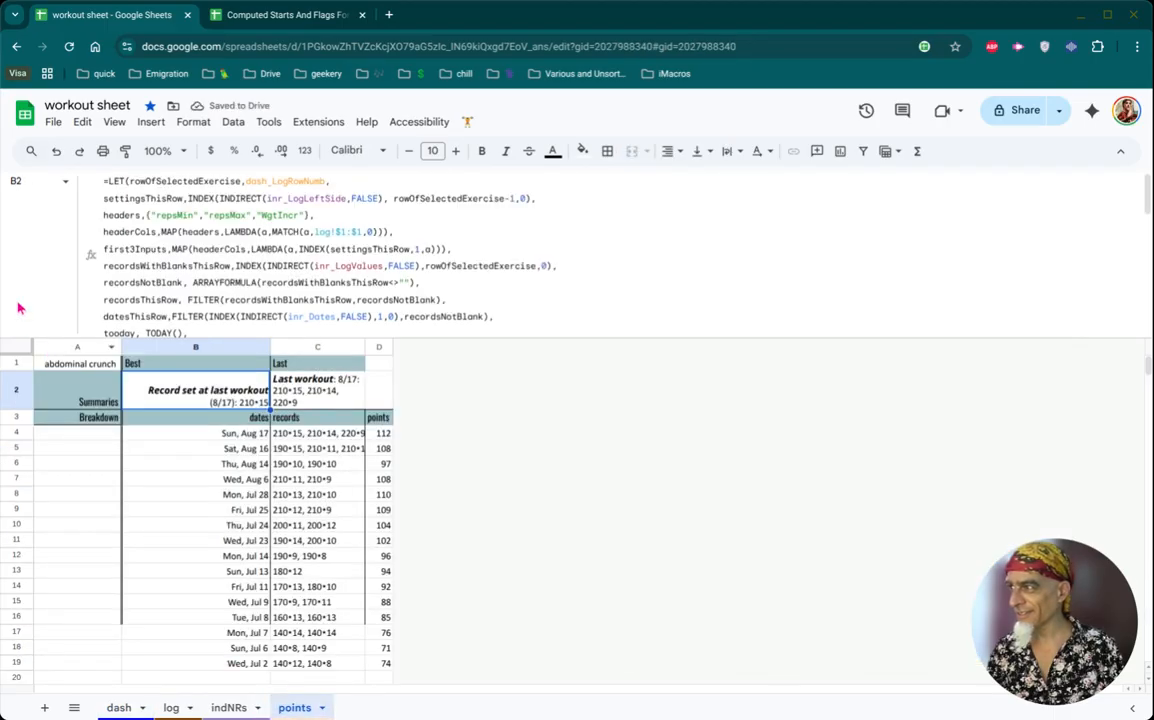
pyautogui.click(287, 707)
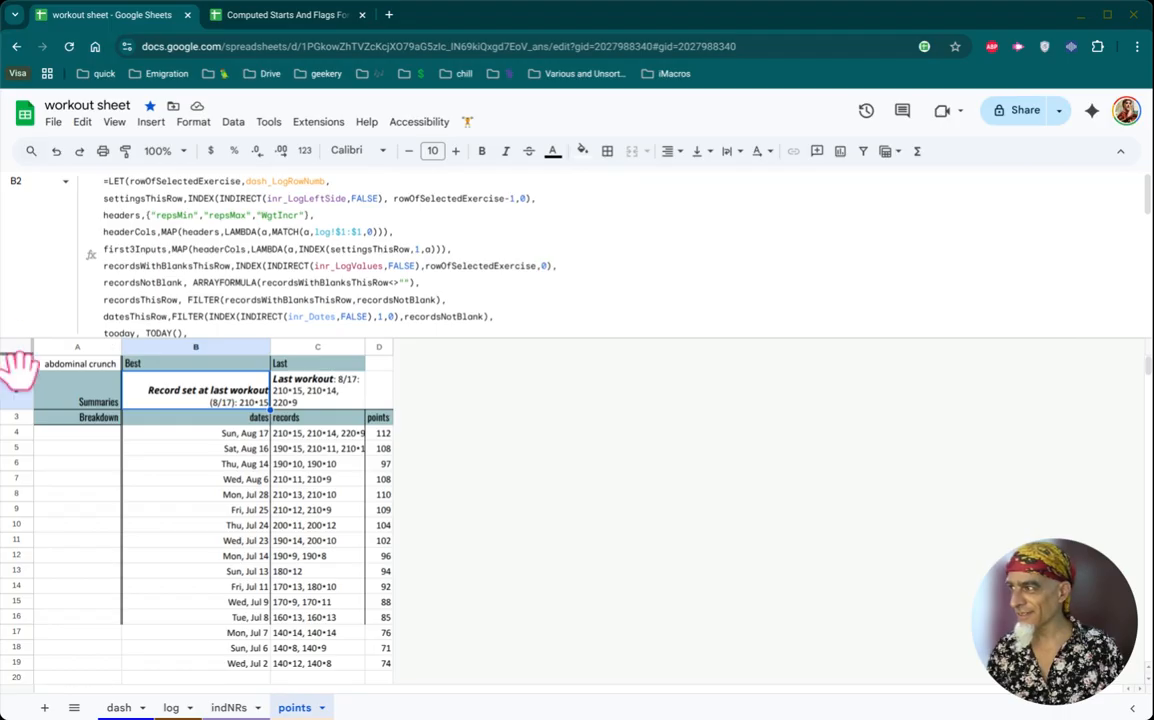